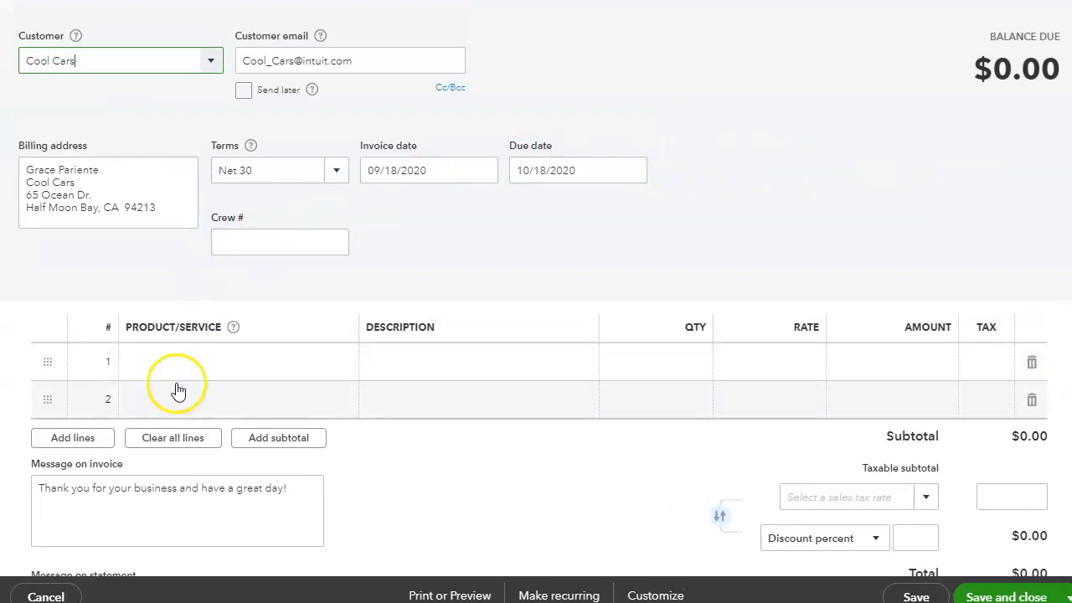
Add the Design service as the first line of the Cool Cars invoice with a rate of 5,000
click(203, 372)
text(Design:Design)
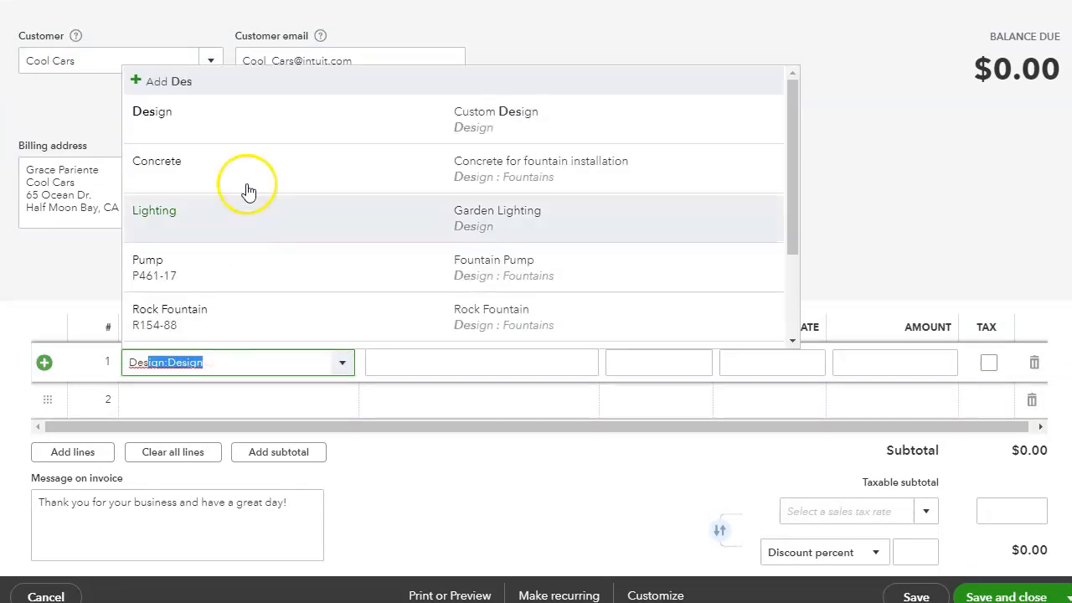
click(270, 117)
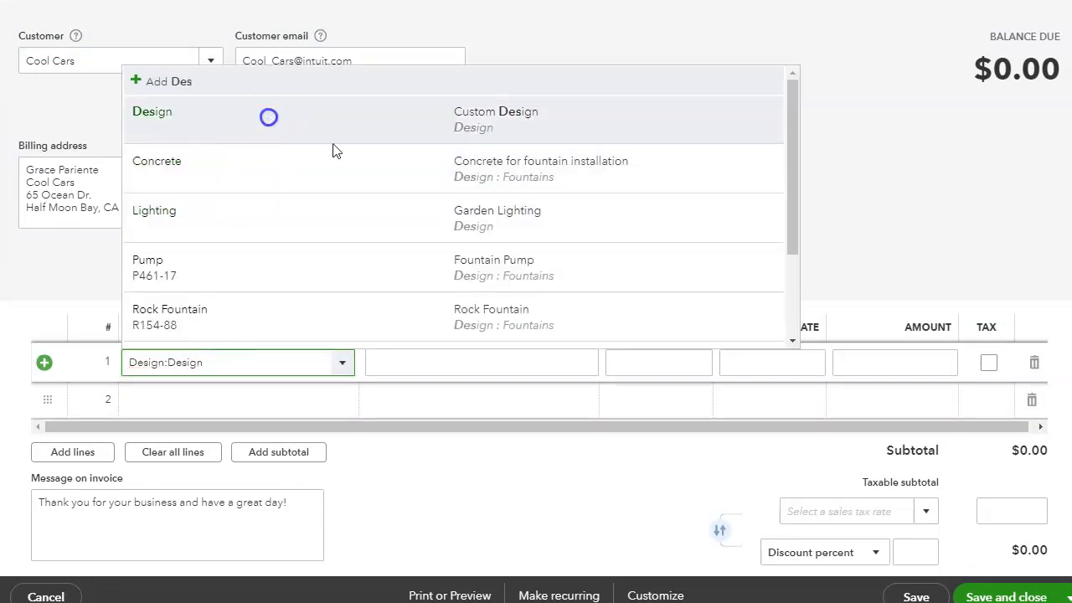
click(760, 373)
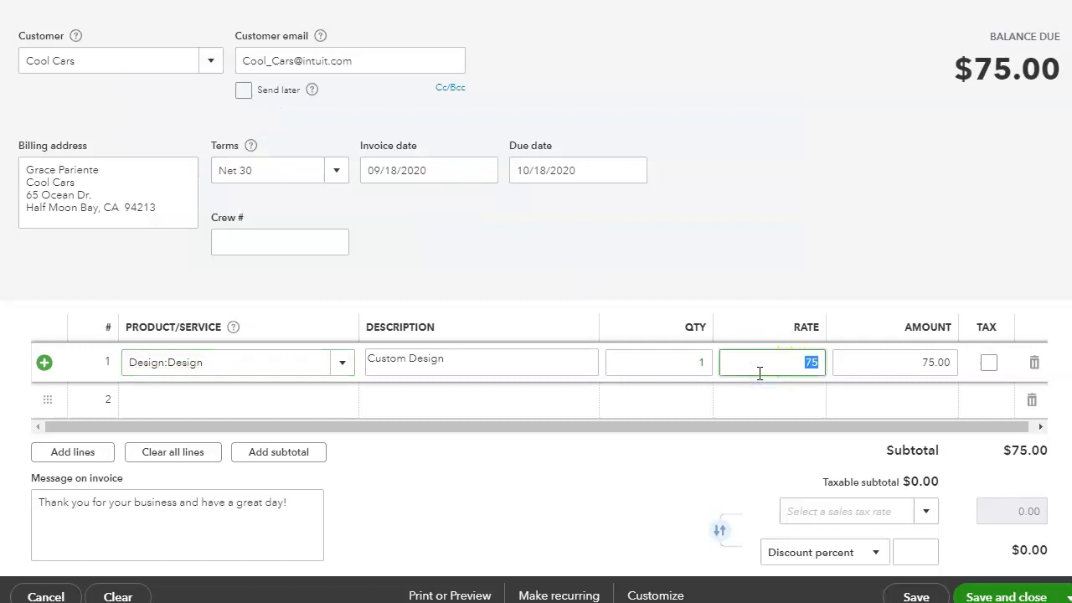
key(Tab)
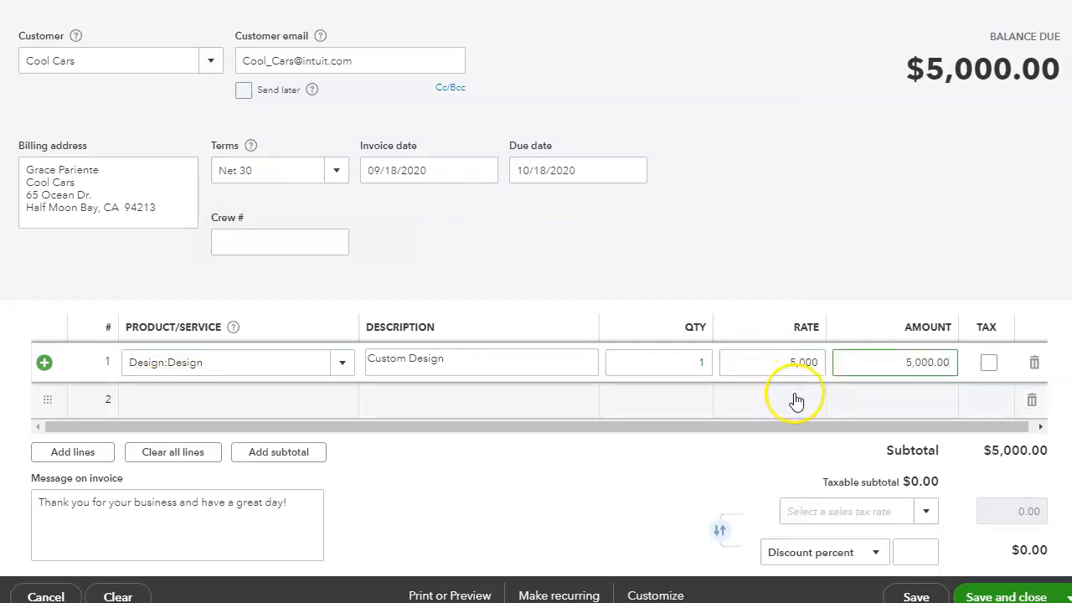
Enter a deposit of 1000 and the statement message "Deposit Recorded" on the invoice, saving and closing it
scroll(797, 400, down, 3)
click(1037, 399)
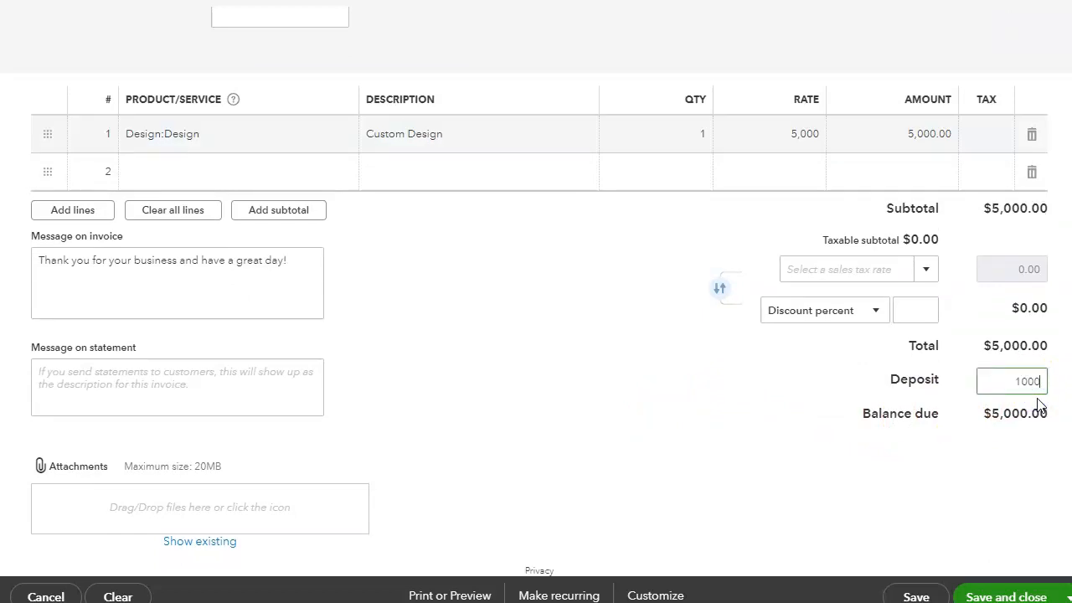
click(307, 383)
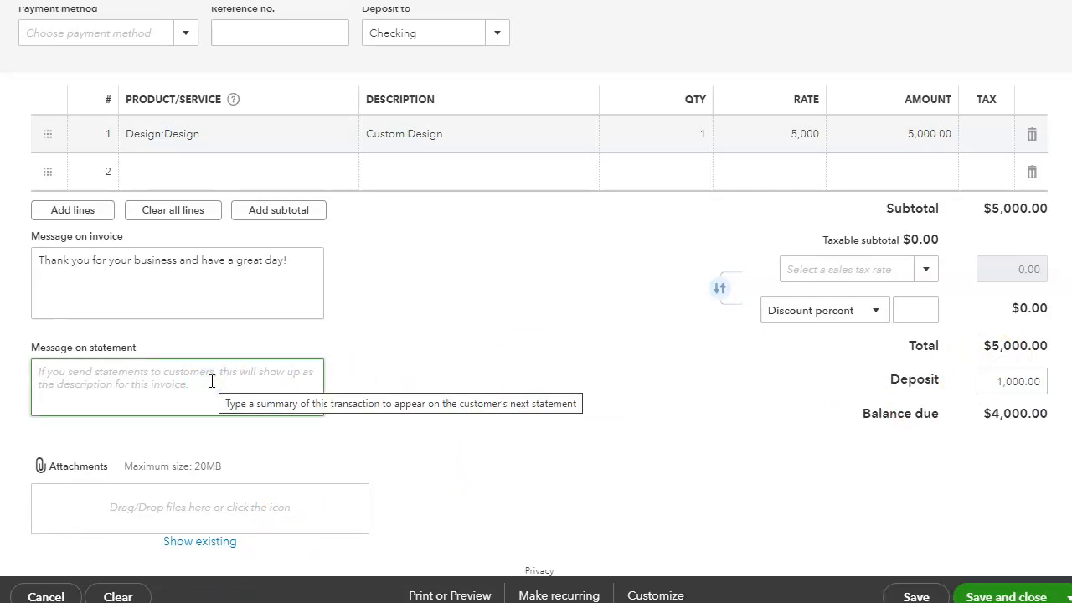
text(Deposit Recorded)
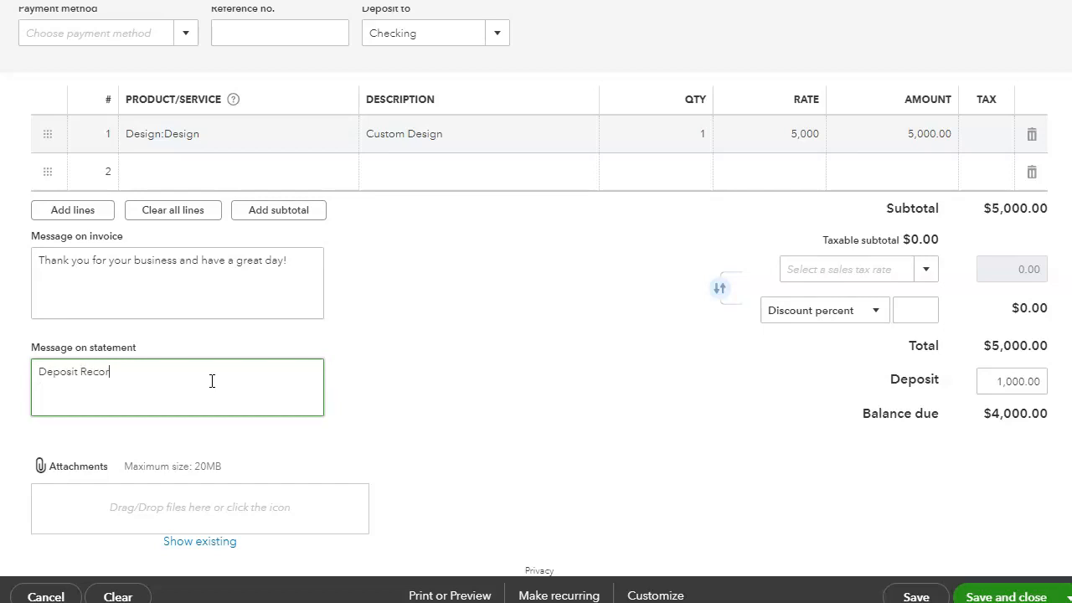
click(1010, 596)
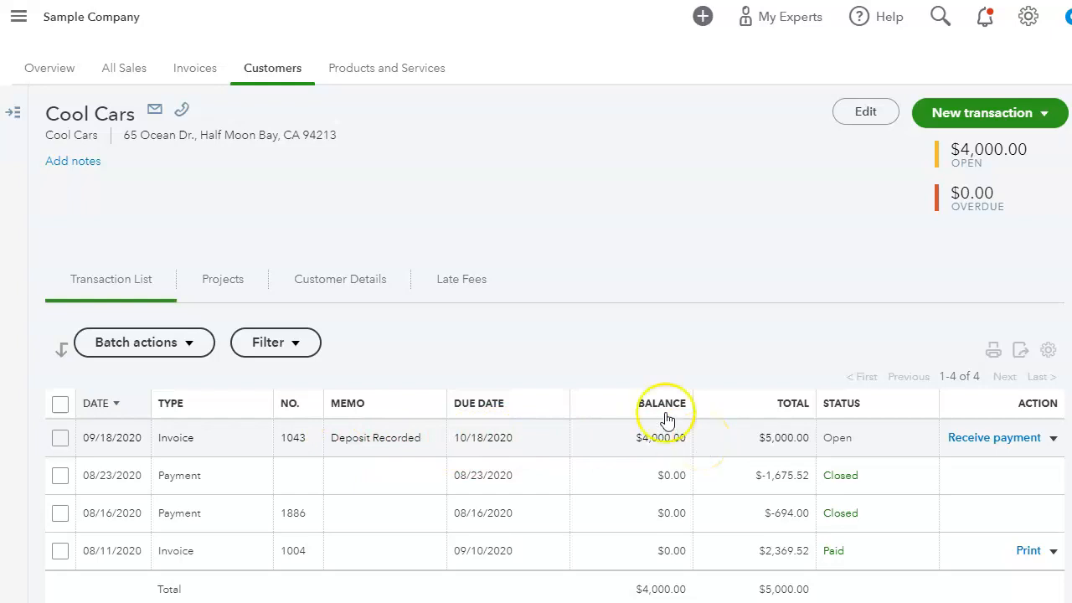
Open the Profit and Loss report from the standard reports
click(17, 18)
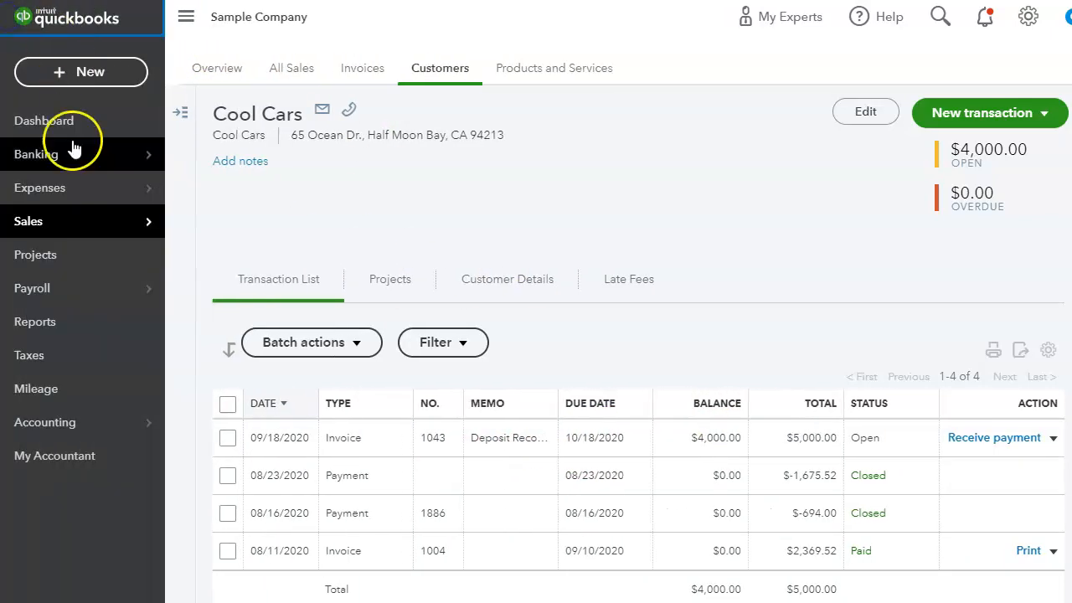
click(50, 325)
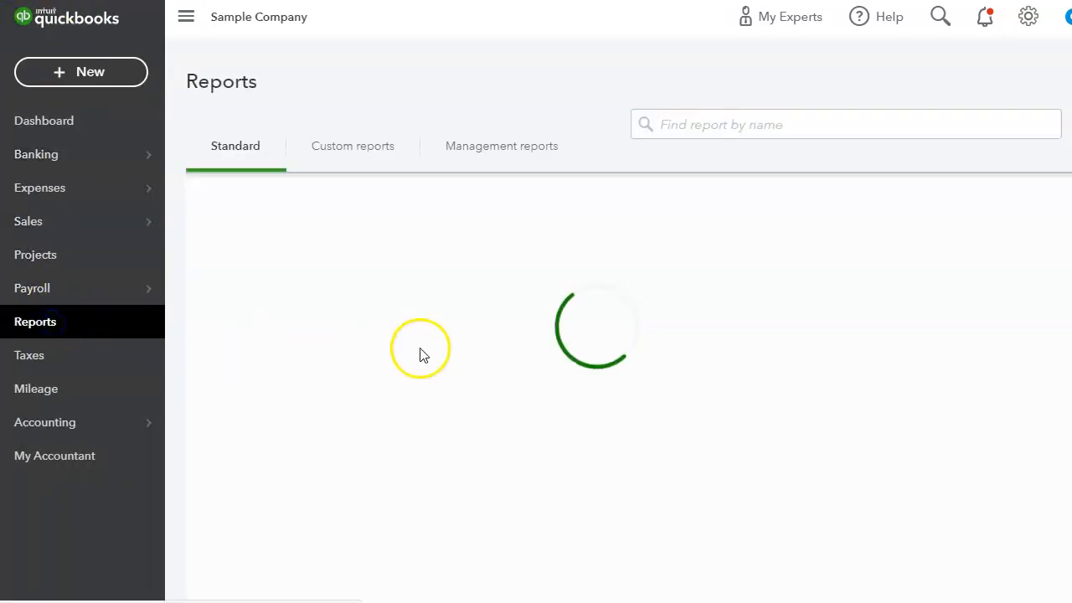
click(282, 342)
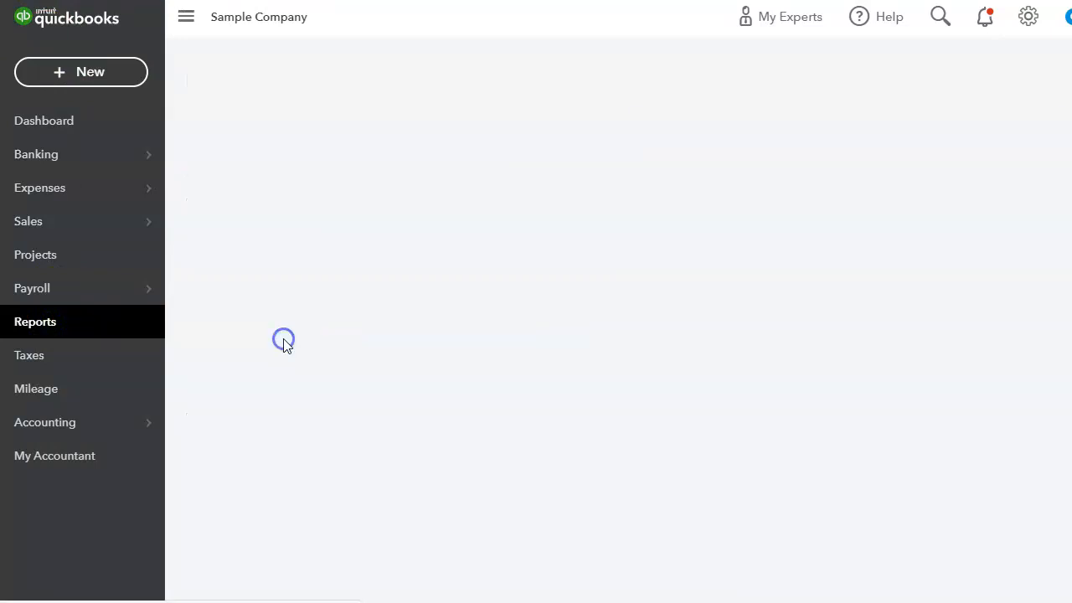
scroll(298, 272, up, 2)
scroll(297, 273, down, 3)
scroll(304, 302, up, 3)
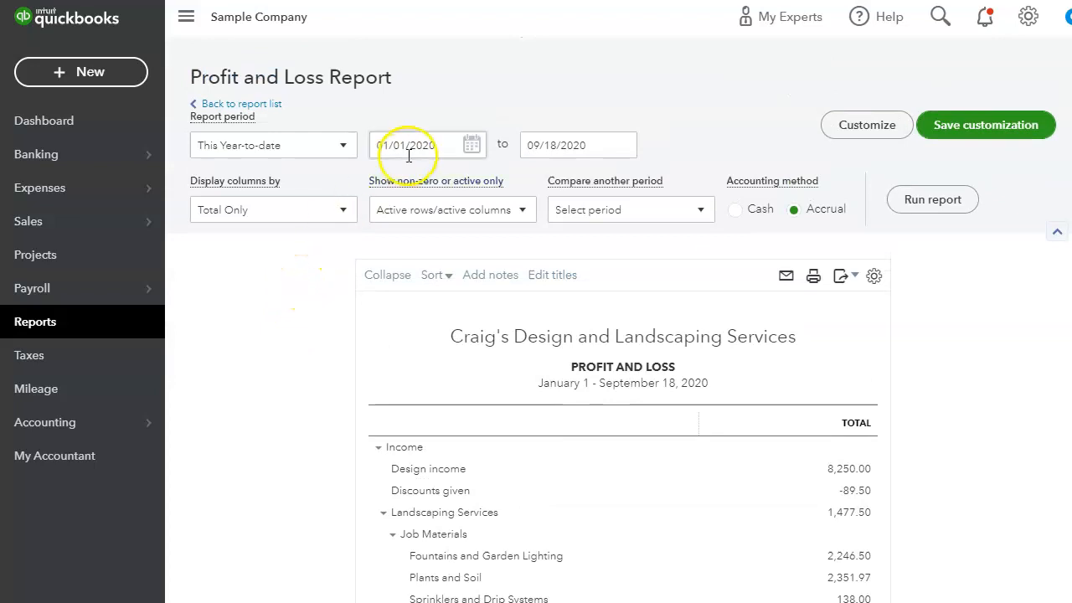
Run the Profit and Loss report for the period 09/18/2020 to 09/18/2020
click(442, 145)
text(09/18/2020)
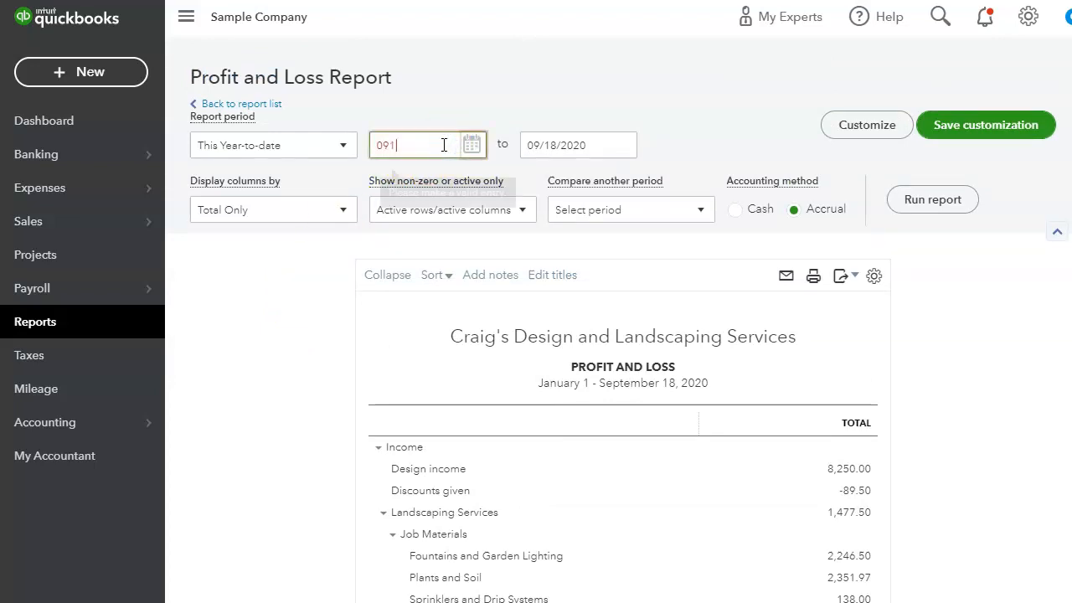
key(Tab)
text(09/18/2020)
key(Tab)
click(951, 201)
scroll(536, 251, down, 1)
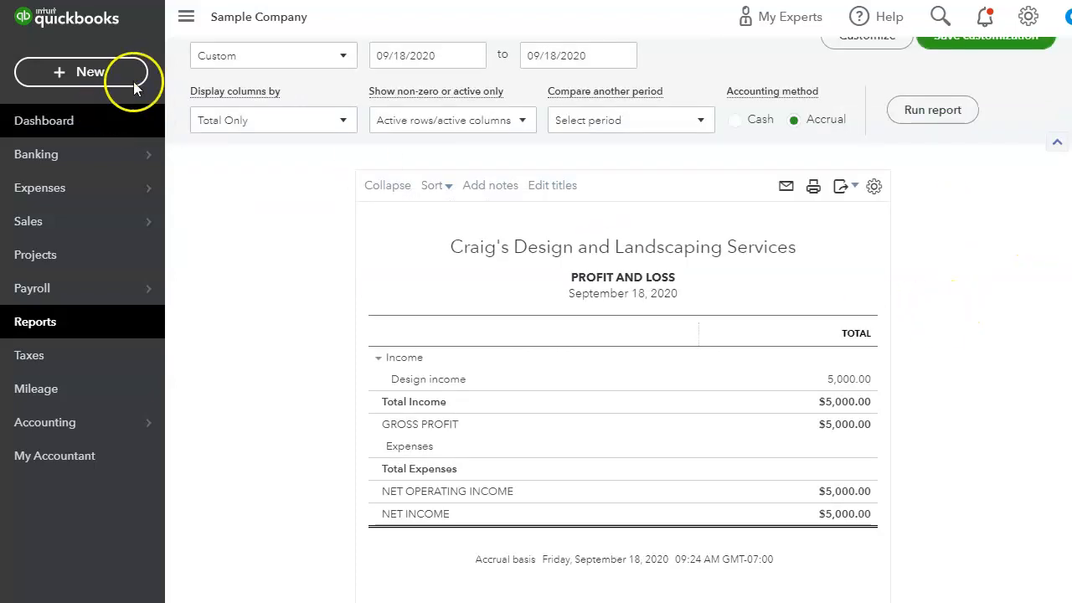
Collapse the navigation sidebar and rerun the Profit and Loss report with the Cash accounting method
click(183, 15)
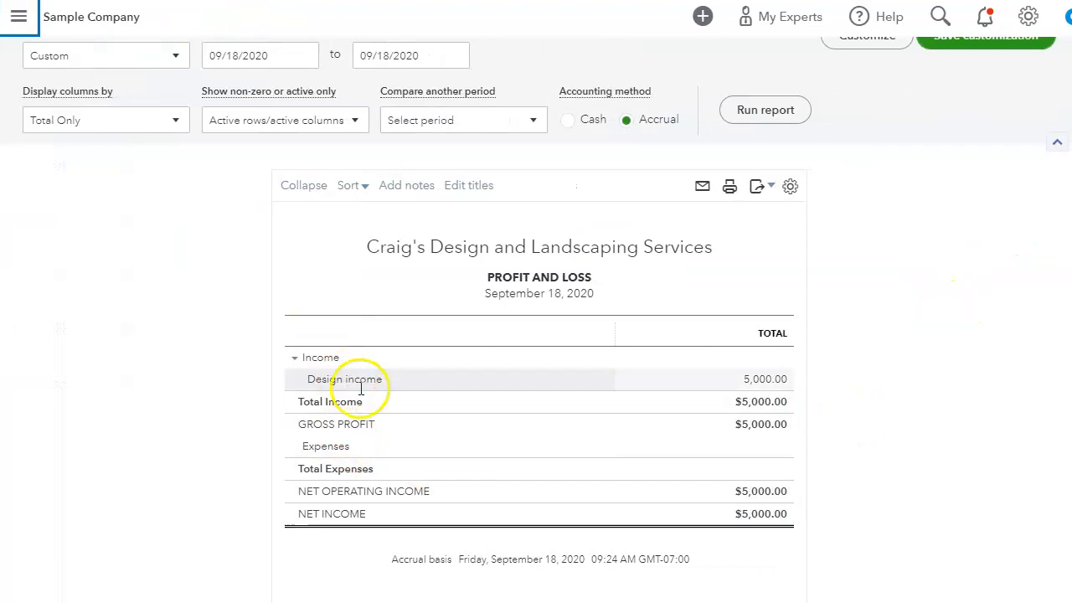
click(773, 381)
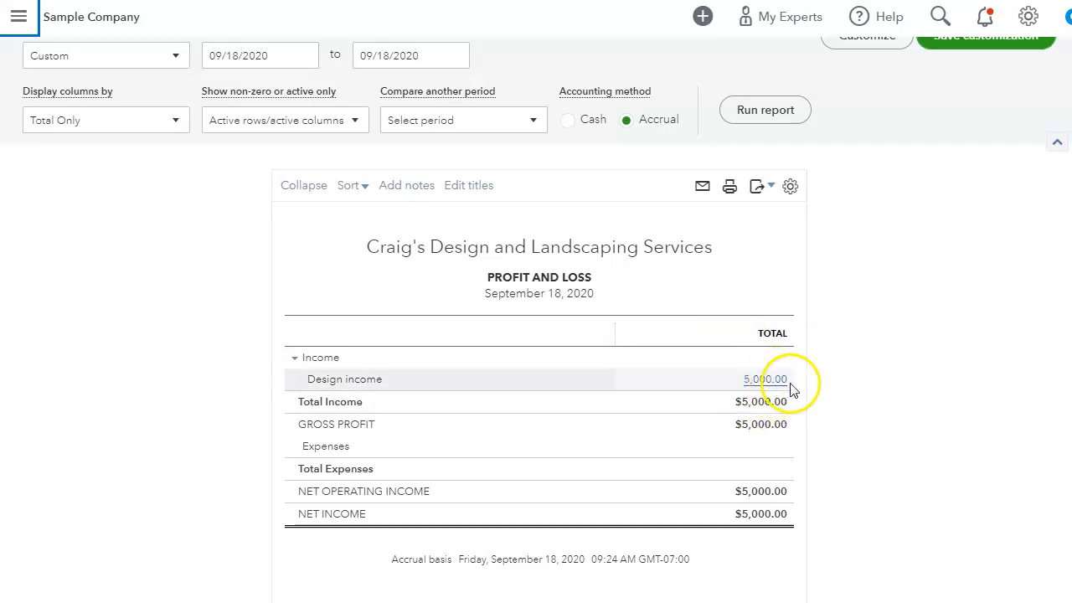
click(568, 121)
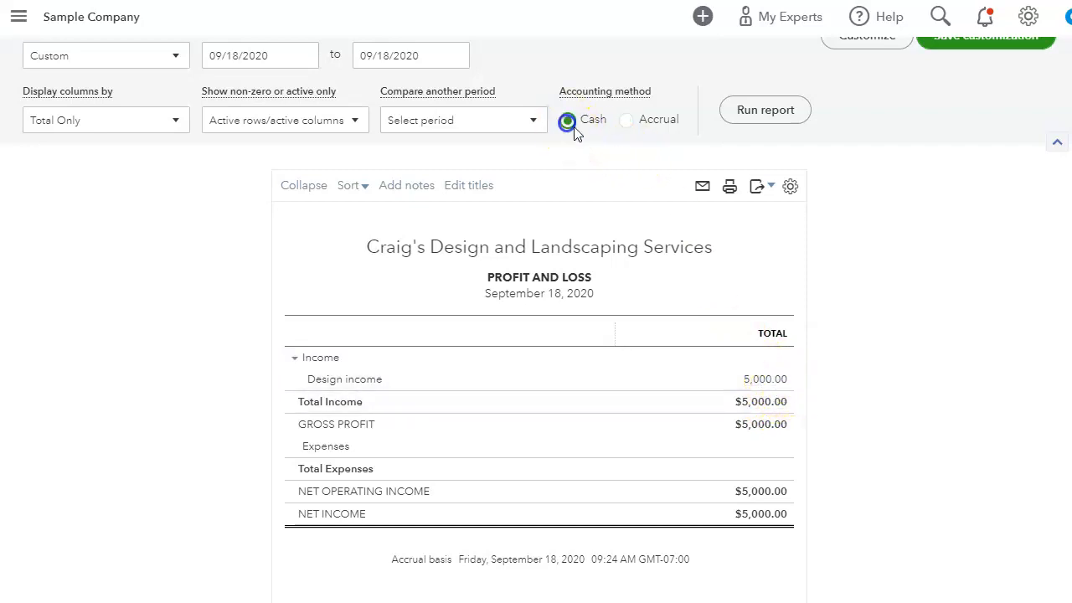
click(769, 114)
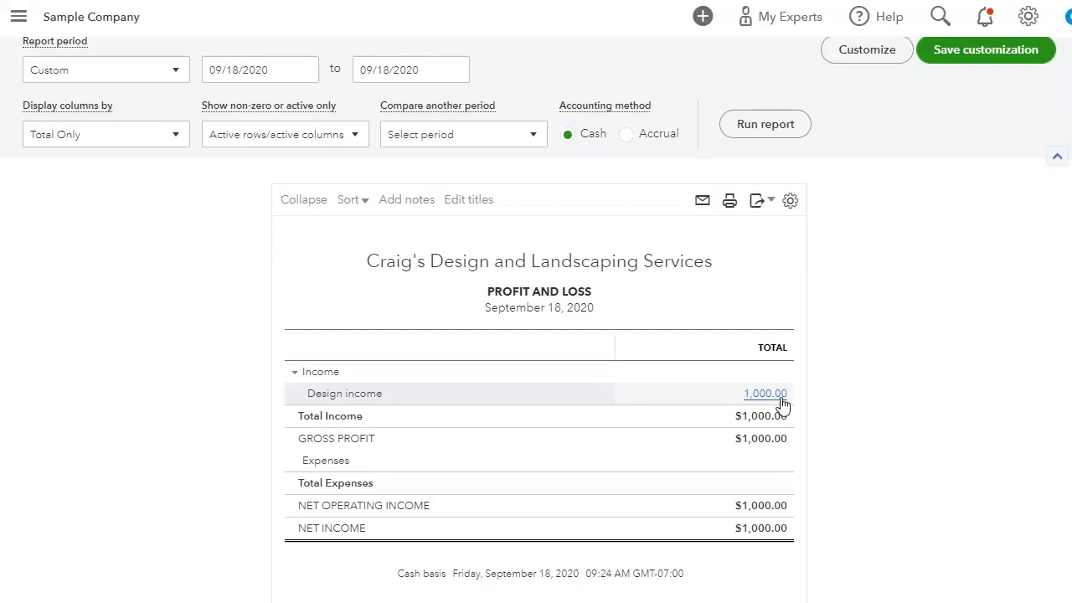
Return to the report list and open the Balance Sheet report
scroll(210, 366, up, 1)
click(107, 109)
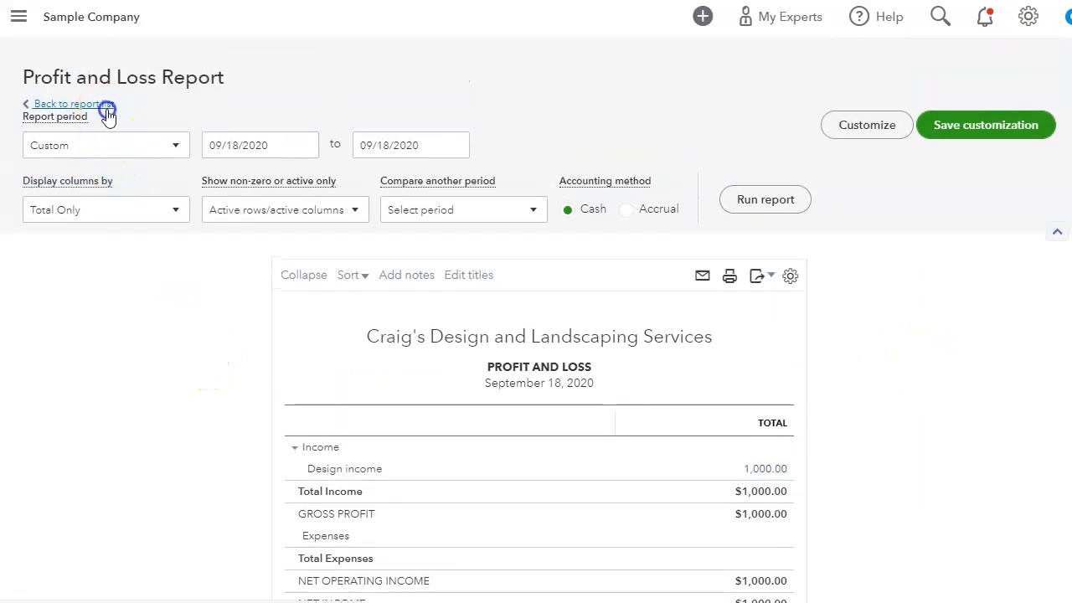
click(137, 306)
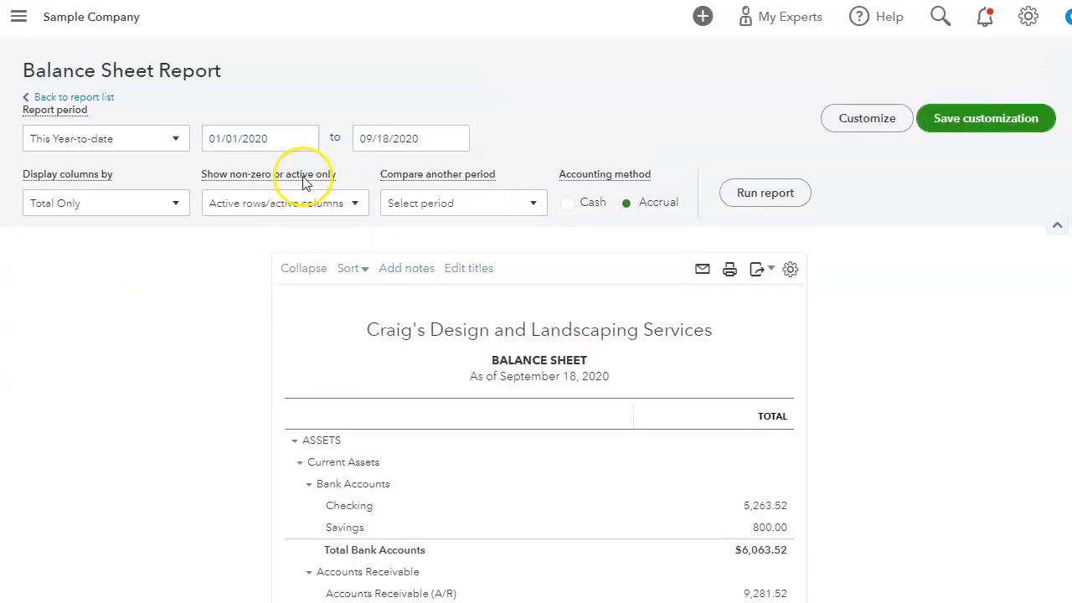
Set the Balance Sheet report's start date to 09/18/2020 and rerun the report
click(276, 145)
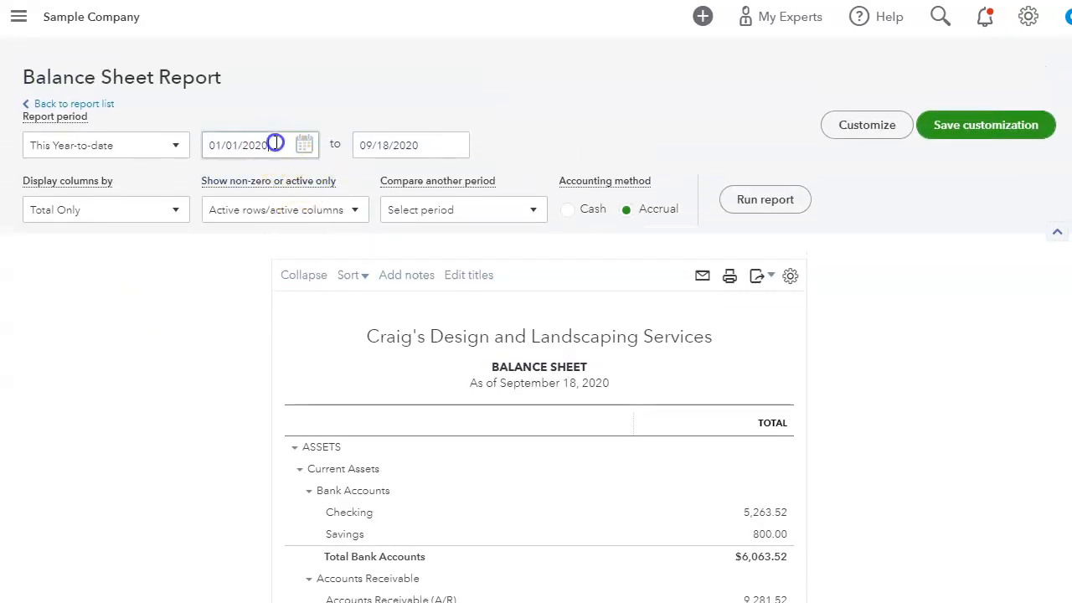
text(09/18/2020)
key(Tab)
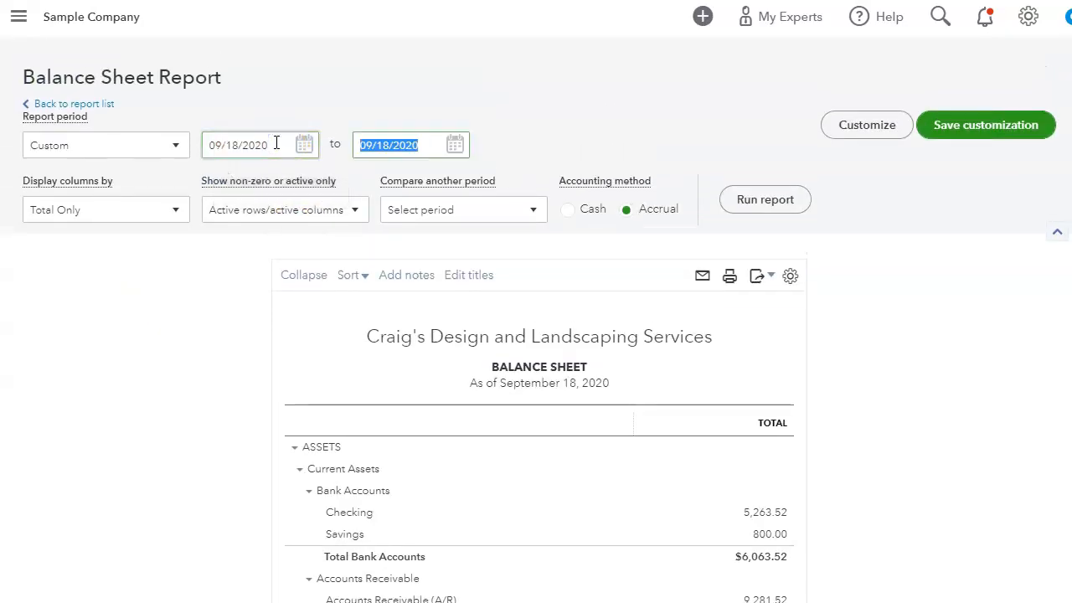
click(789, 200)
scroll(859, 408, down, 3)
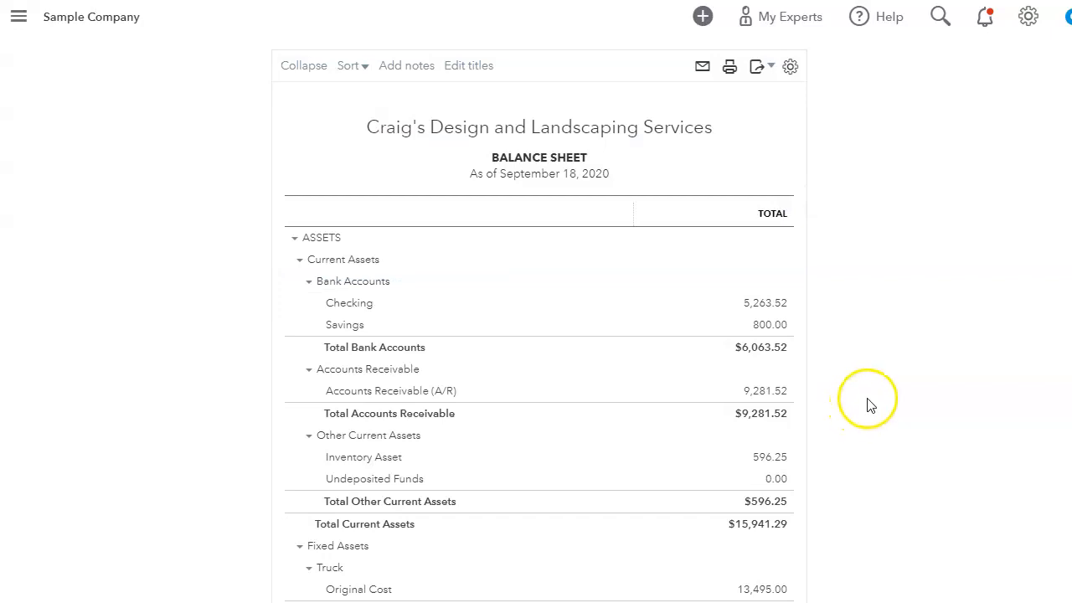
Open the transactions behind the Checking balance and rerun that report with a start date of 08/18/2020
click(762, 305)
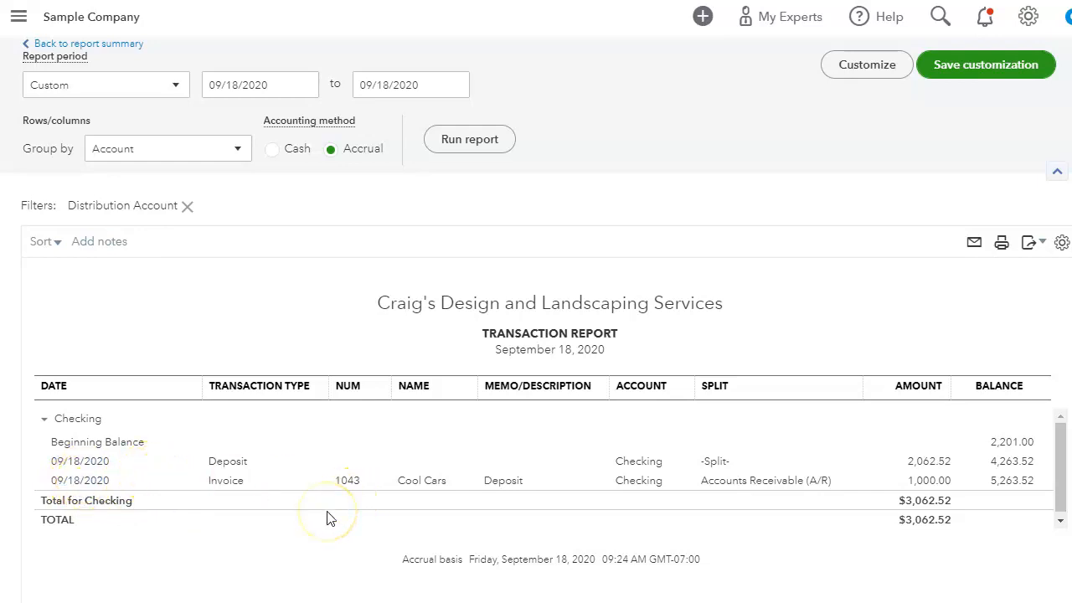
click(276, 86)
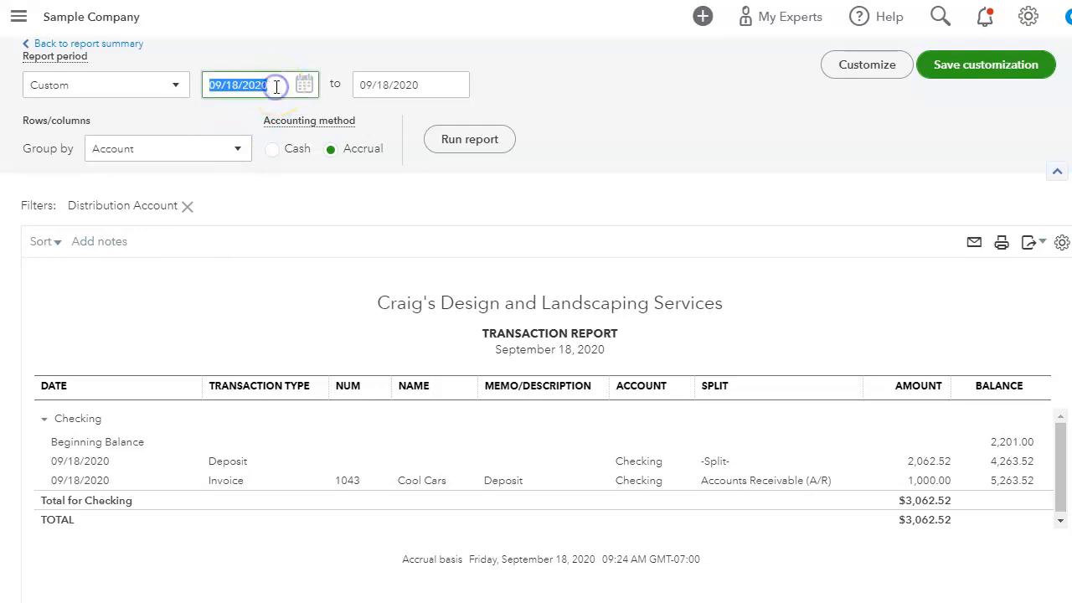
text(08/18/2020)
key(Tab)
click(485, 134)
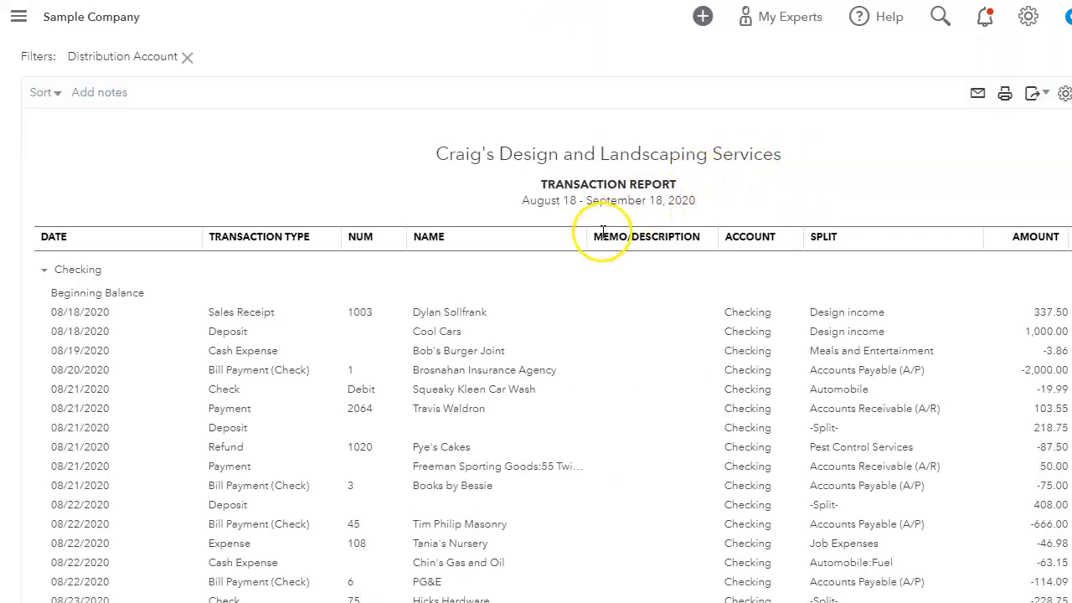
Group the transaction report by Name, rerun it and examine the Cool Cars deposit and invoice entries
scroll(120, 179, up, 3)
click(158, 209)
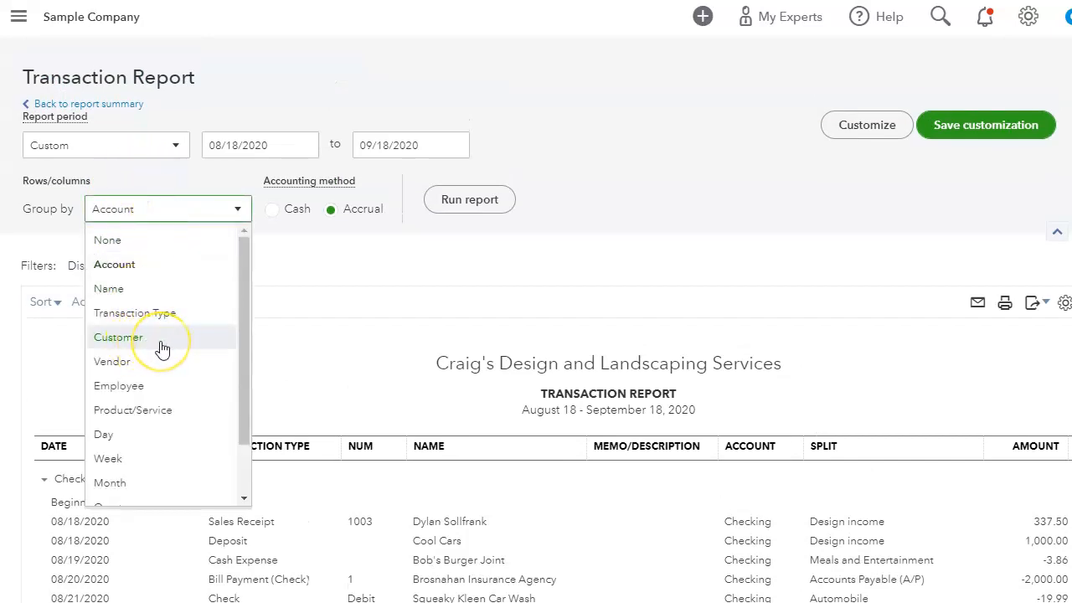
click(149, 293)
click(455, 199)
click(752, 237)
scroll(754, 238, down, 6)
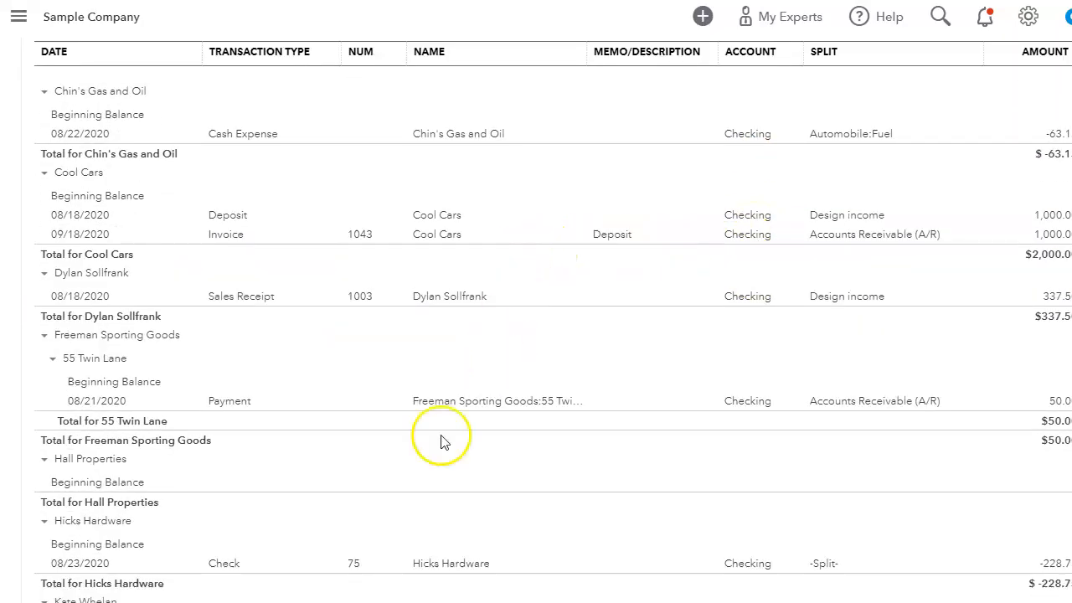
scroll(536, 322, right, 1)
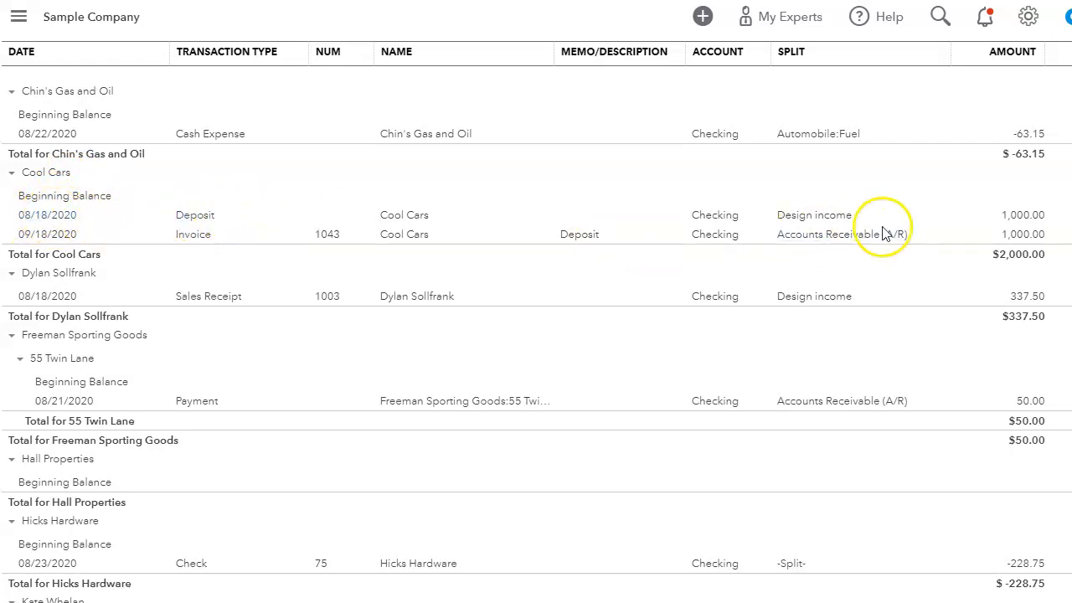
click(188, 215)
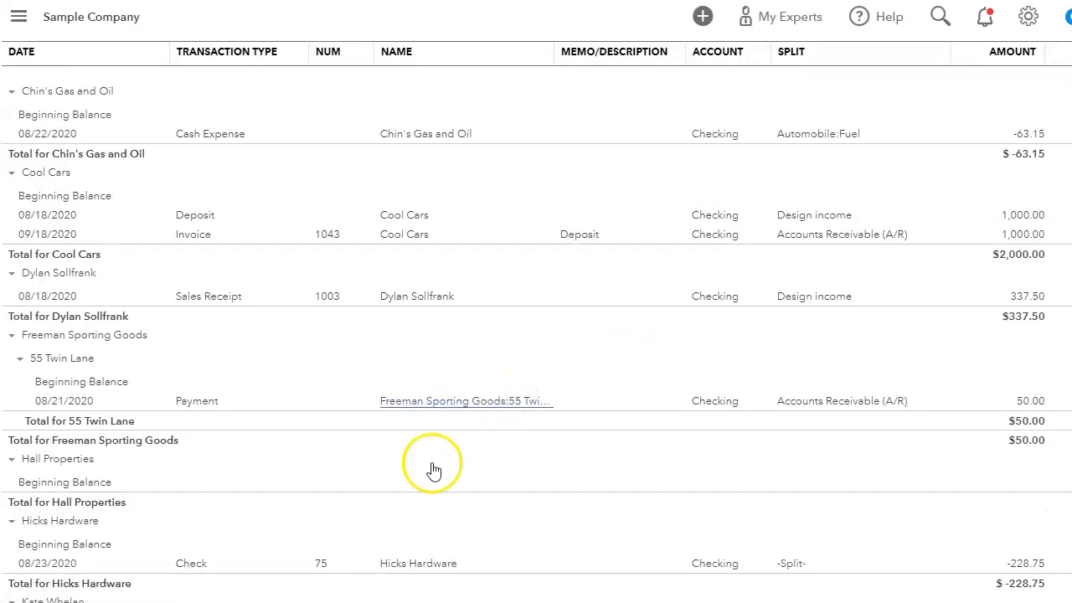
Return through the Balance Sheet to the report list and open the Profit and Loss report
scroll(438, 307, up, 10)
scroll(421, 306, up, 1)
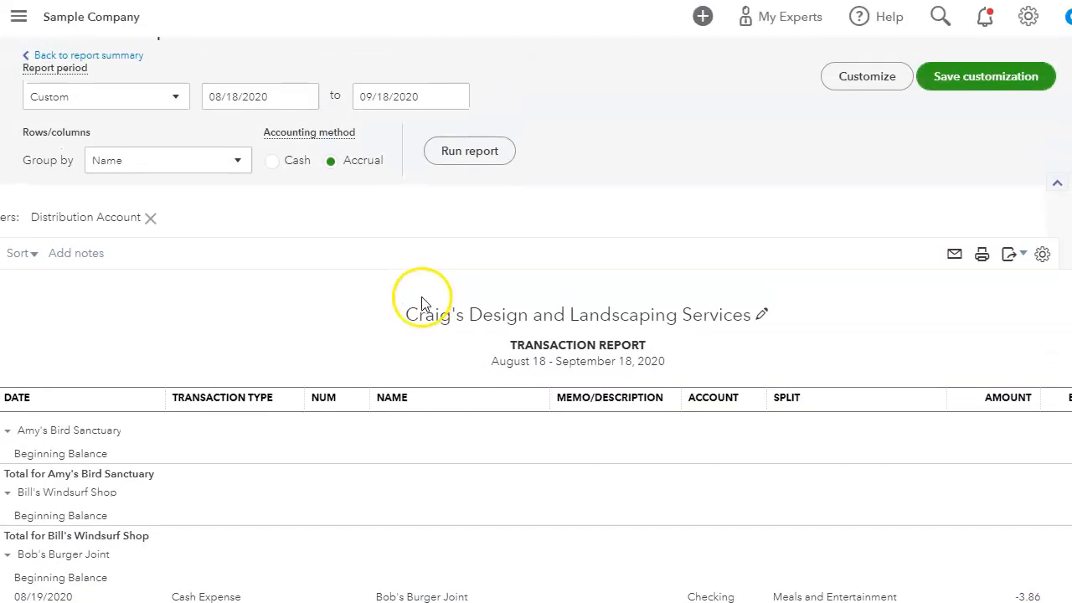
click(81, 54)
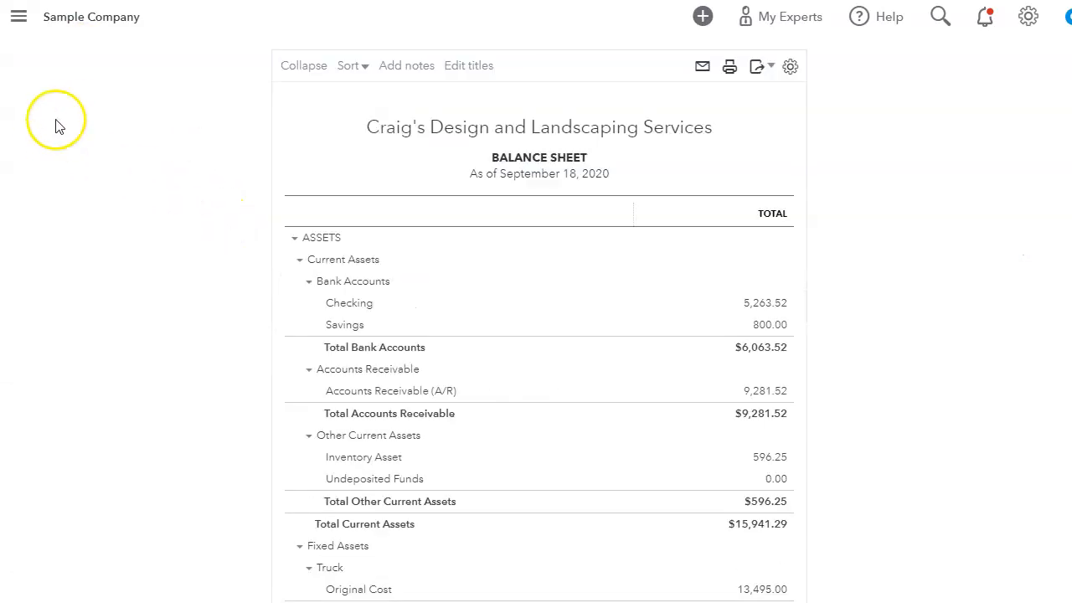
click(82, 105)
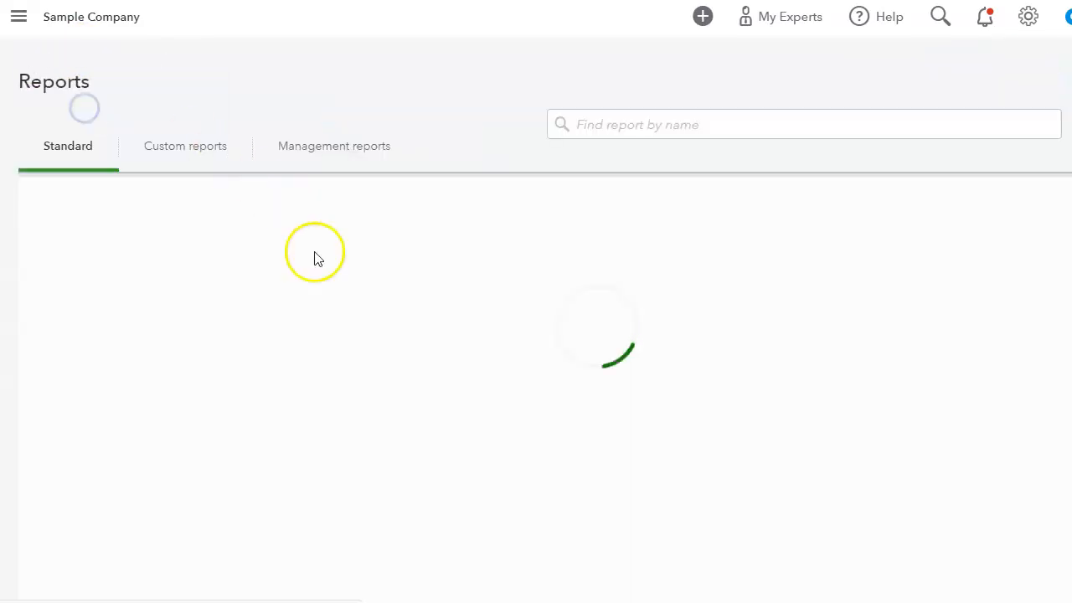
click(122, 339)
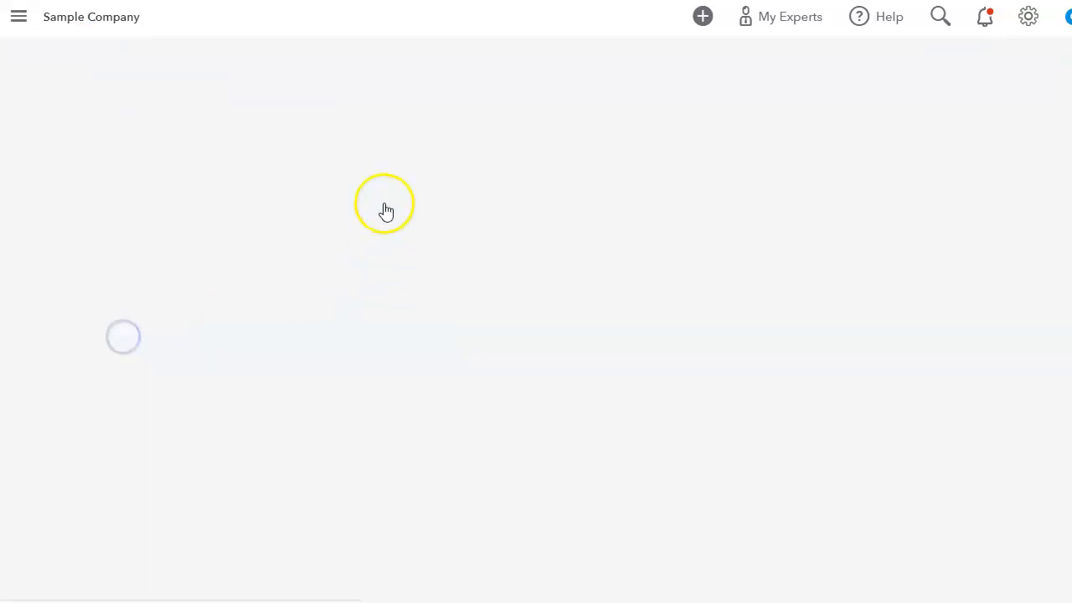
Set the Profit and Loss report's start date to 08/18/2020 and rerun the report
click(263, 146)
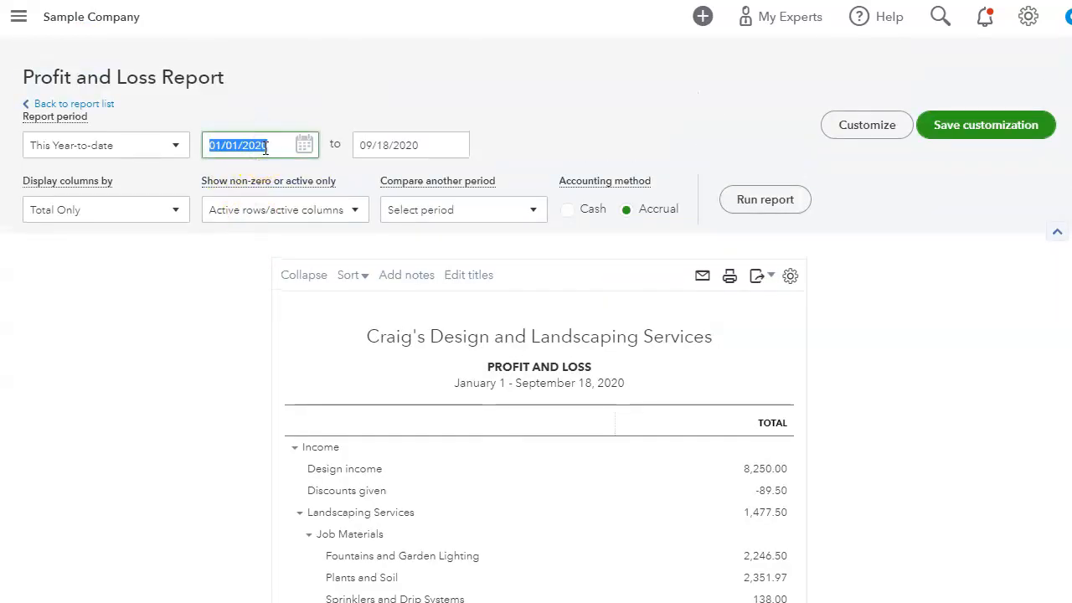
text(08/18/2020)
key(Tab)
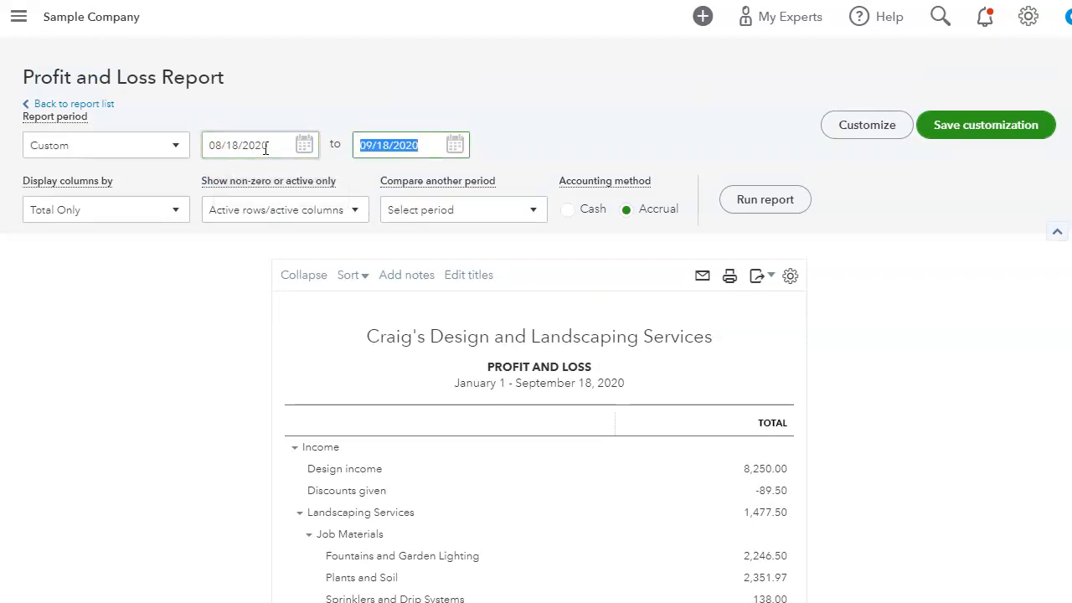
click(763, 198)
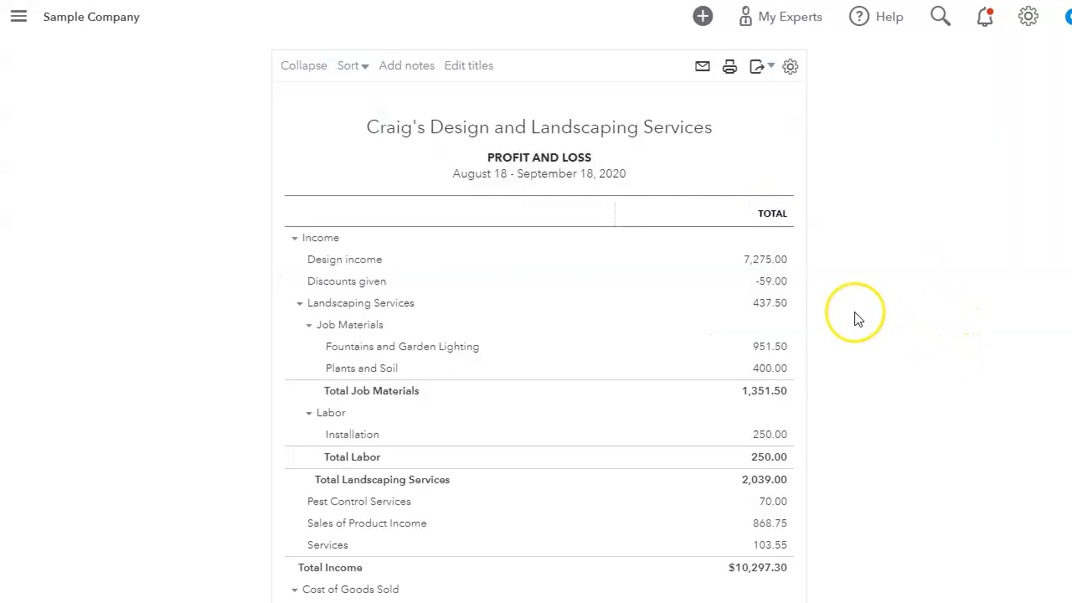
Open the transactions behind Design income, group them by Name and rerun the report
click(761, 259)
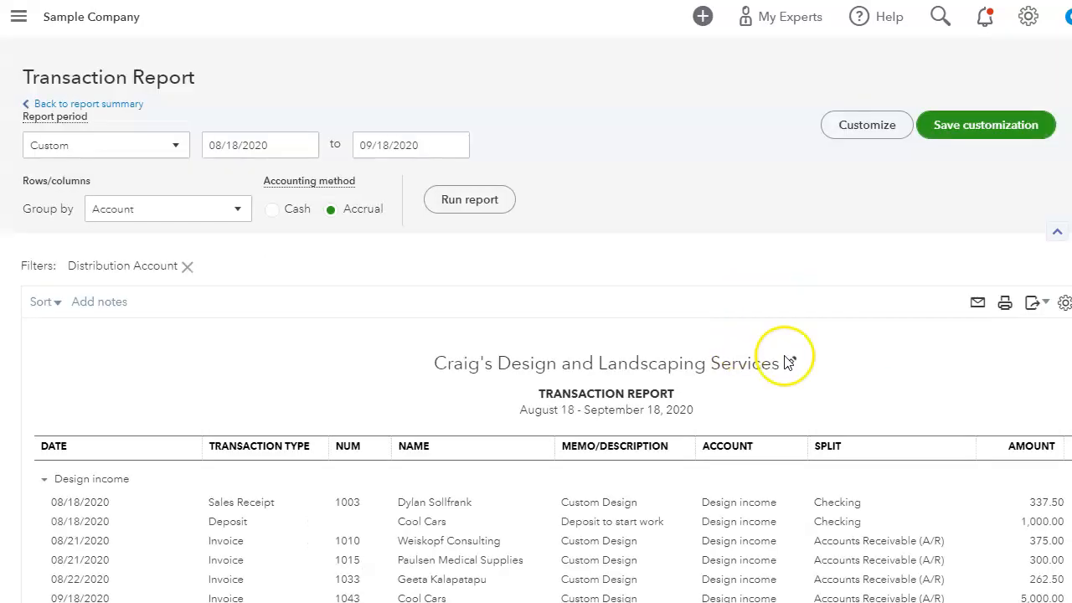
scroll(790, 354, down, 2)
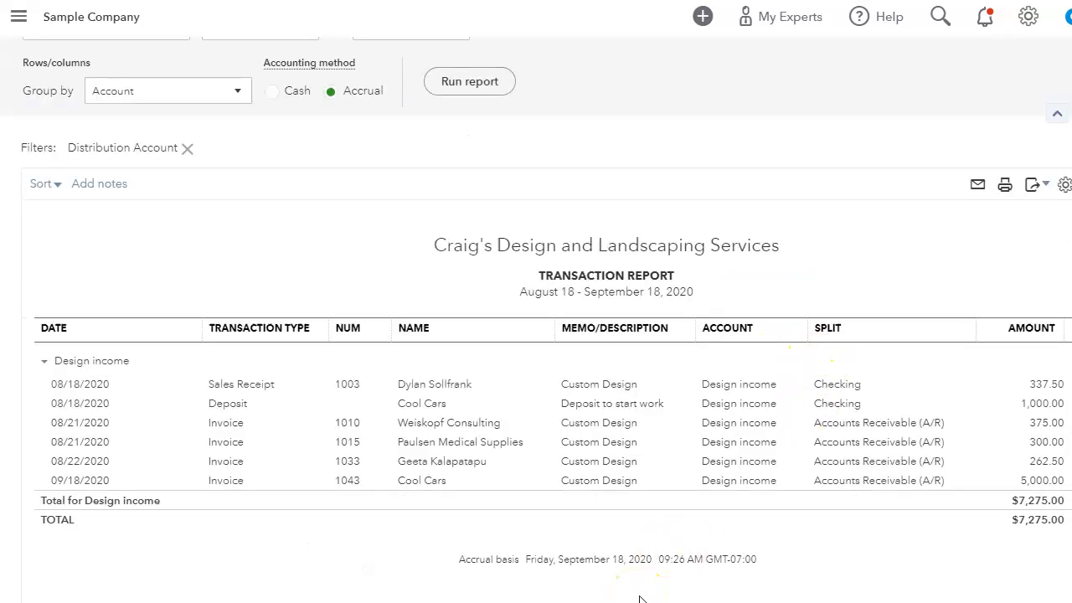
scroll(273, 411, up, 2)
click(176, 210)
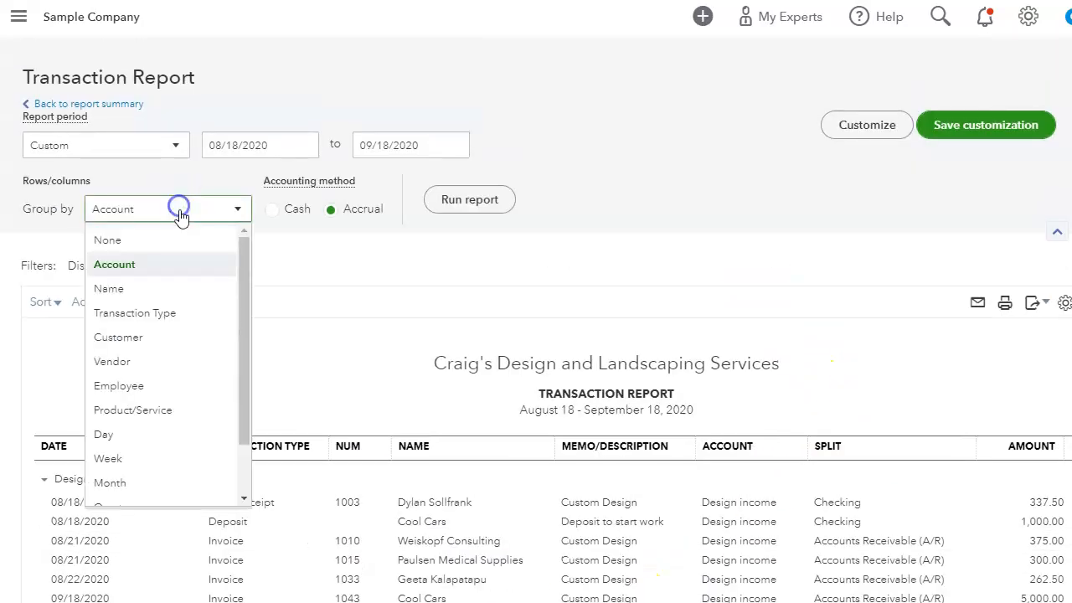
click(136, 286)
click(477, 206)
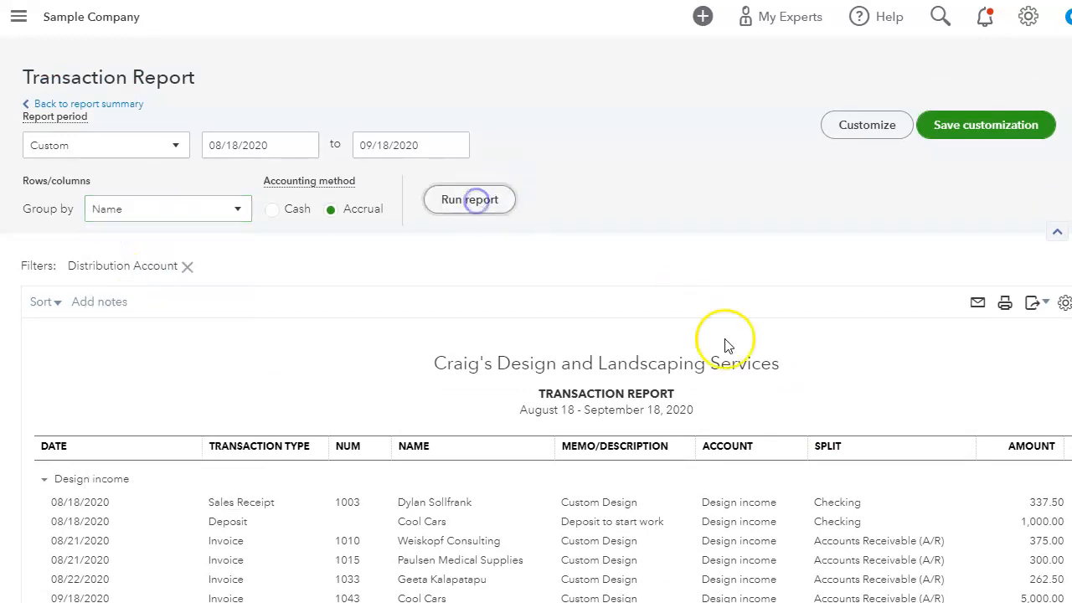
scroll(747, 424, down, 3)
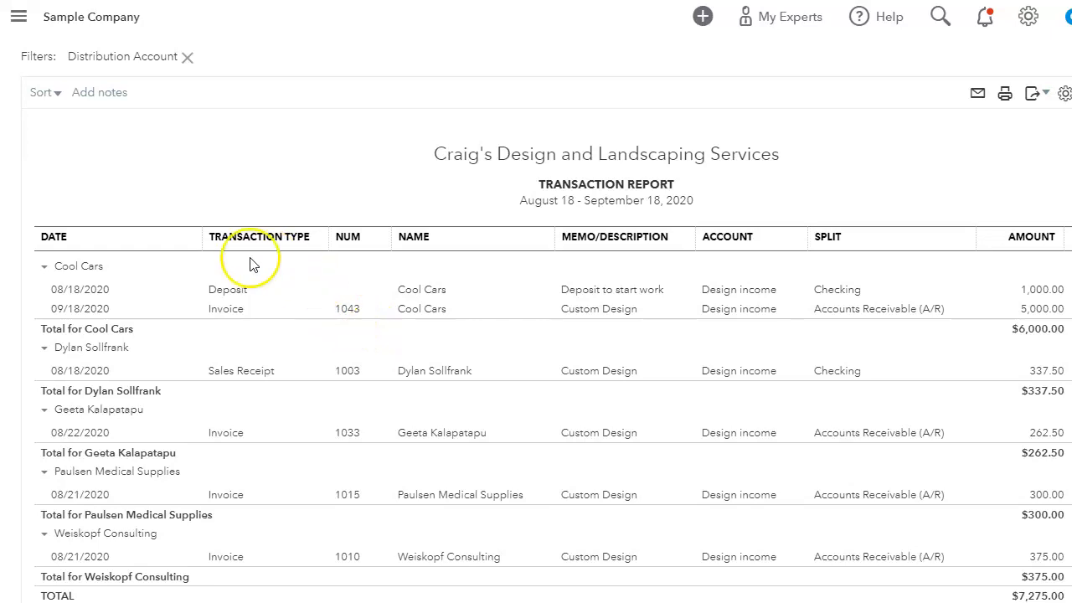
Open the 09/18/2020 Cool Cars invoice and examine its deposit amount and deposit account fields
click(231, 319)
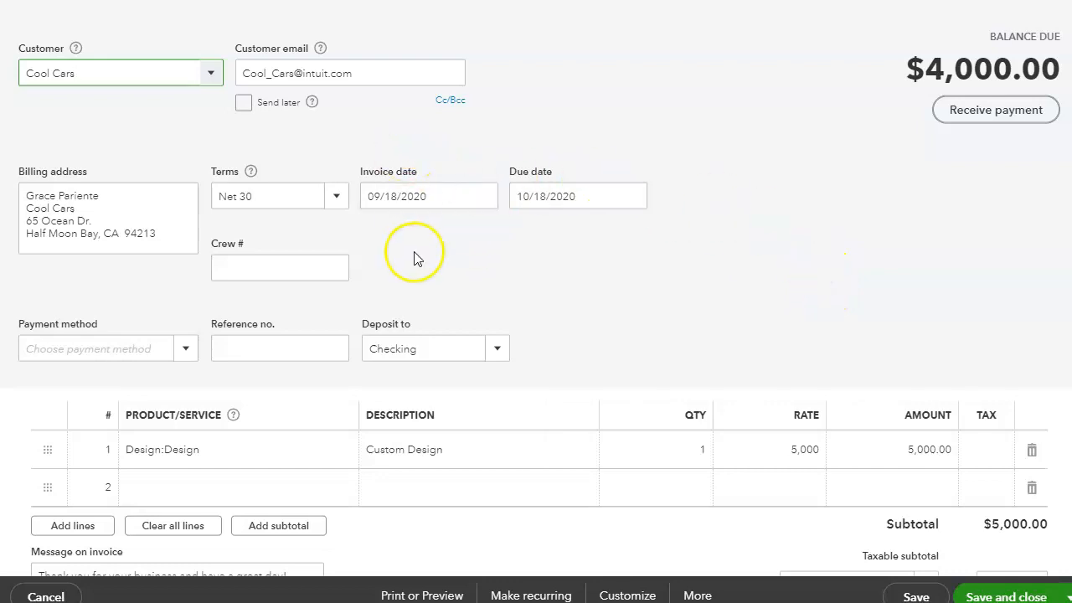
scroll(606, 277, down, 3)
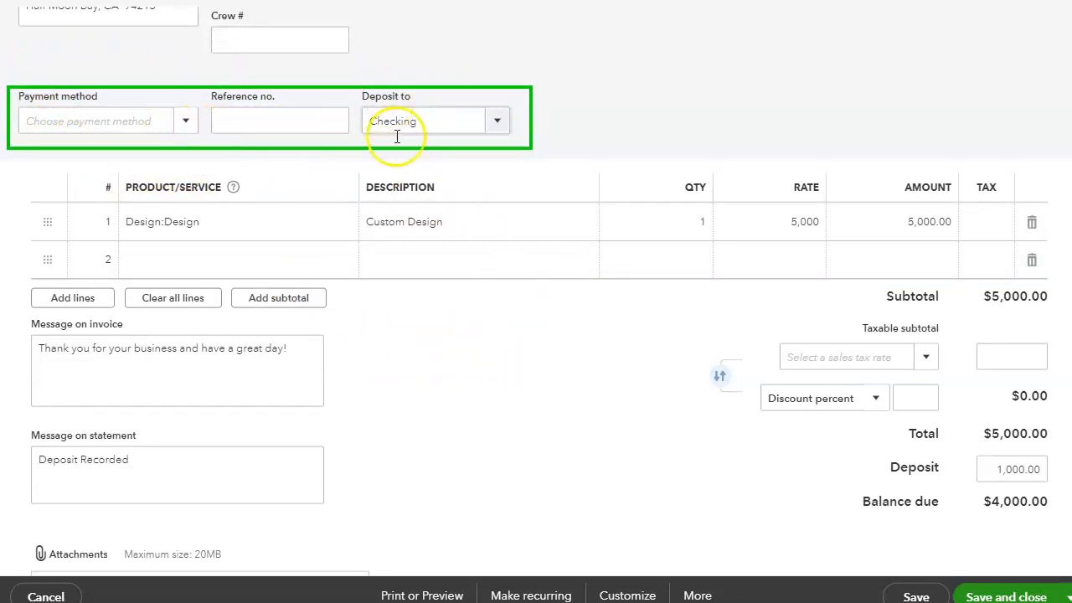
Clear the invoice's deposit amount and re-enter a deposit of 1,000.00
click(997, 472)
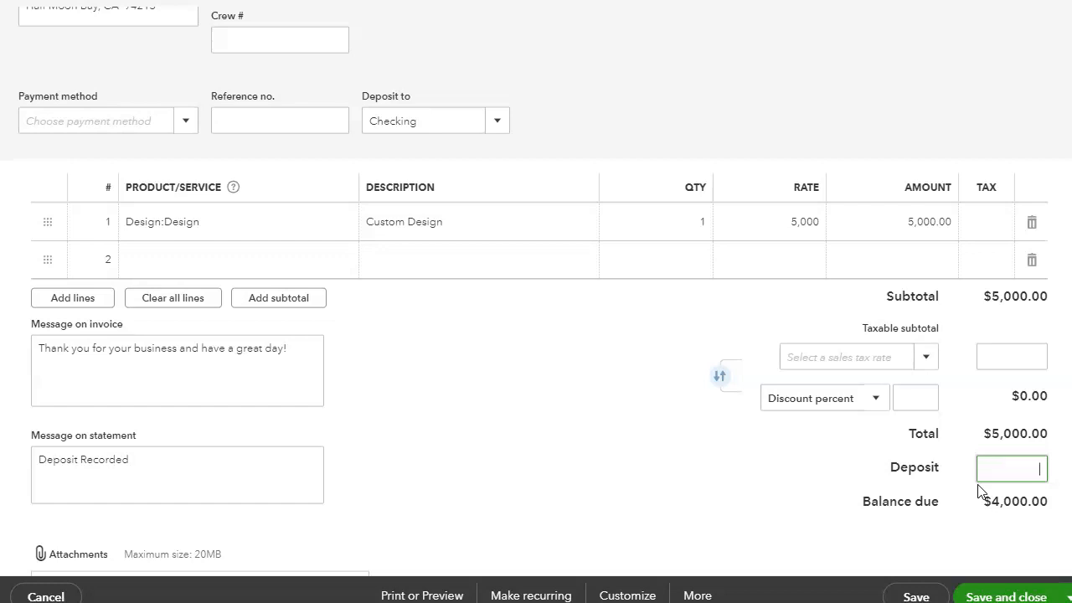
click(540, 459)
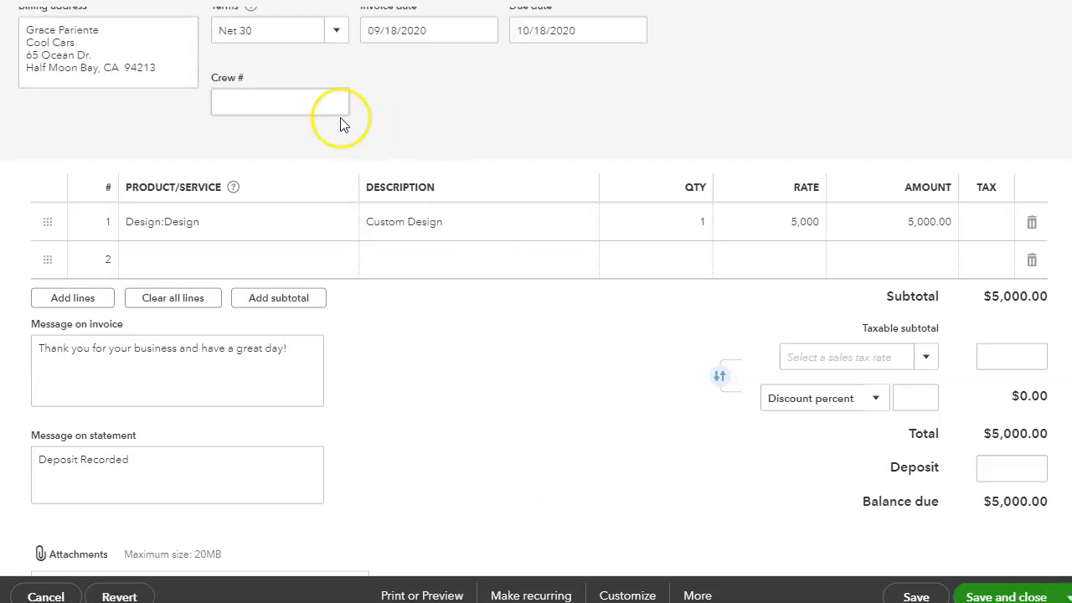
click(1008, 475)
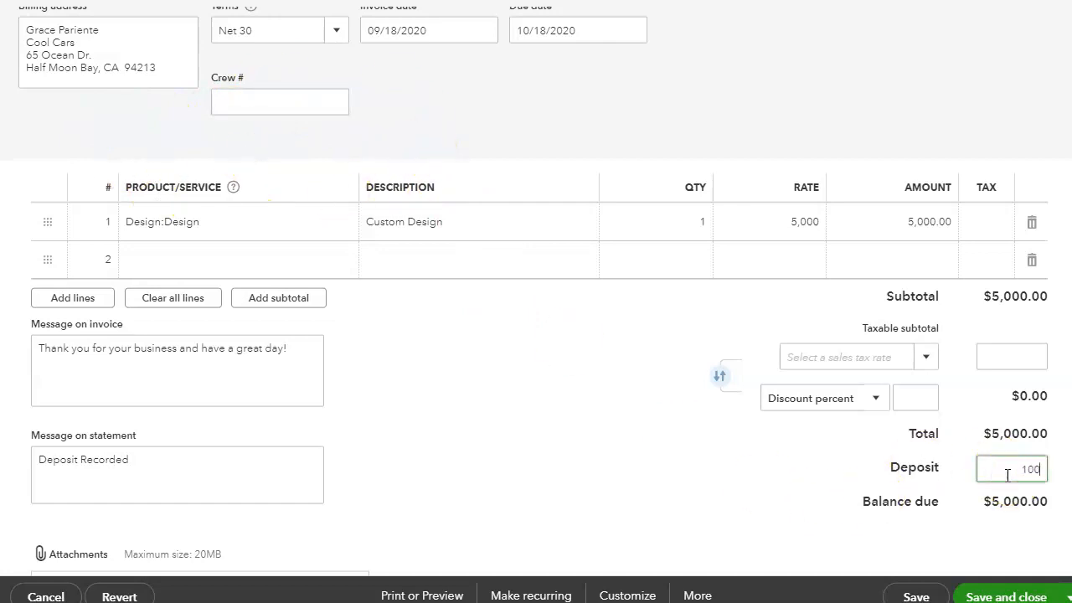
click(620, 474)
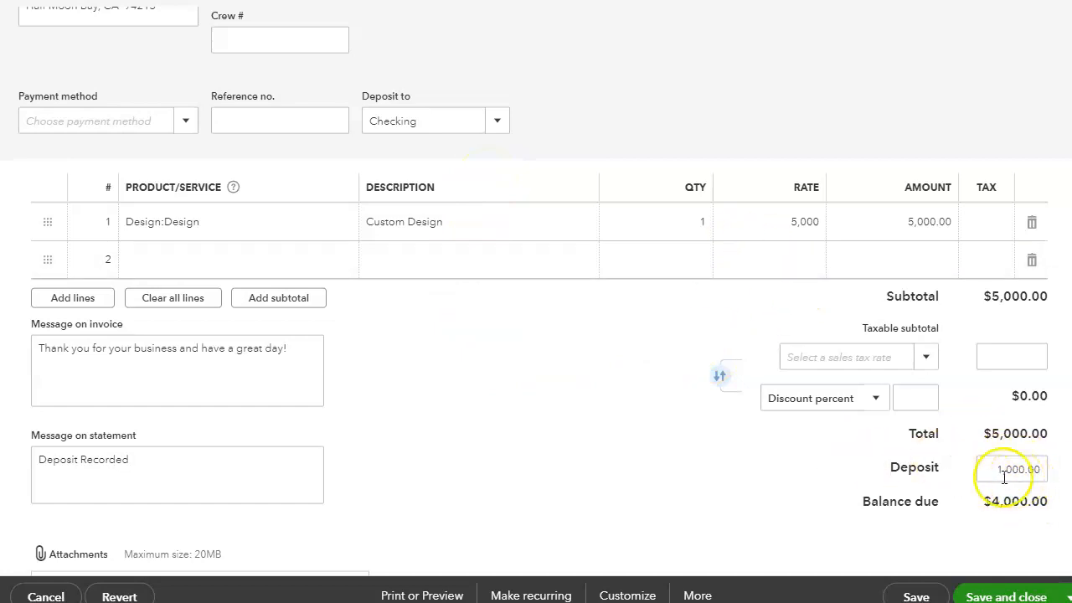
scroll(654, 442, up, 3)
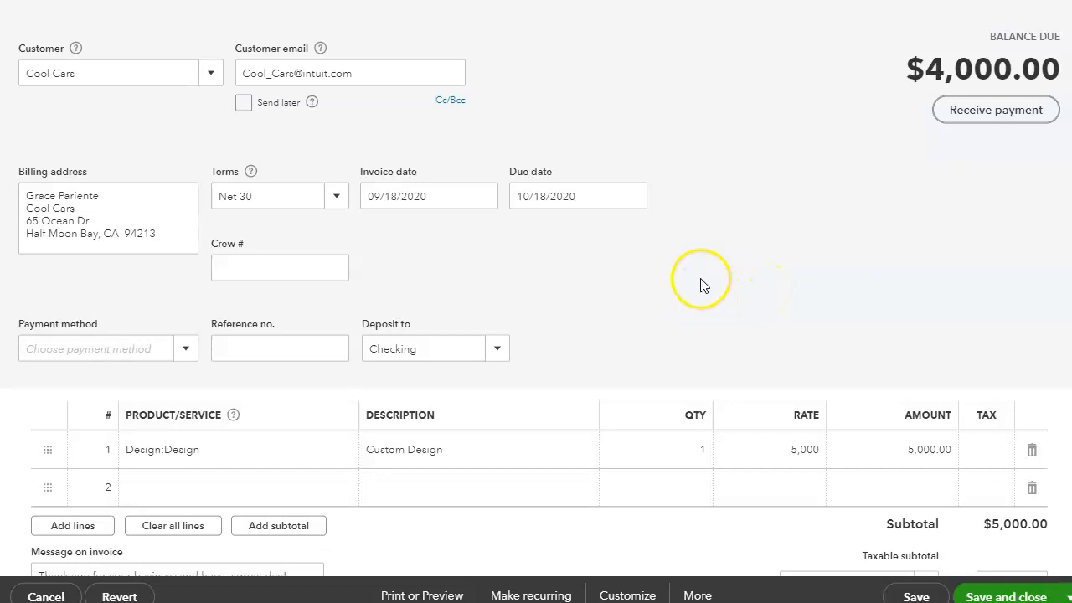
scroll(810, 256, down, 3)
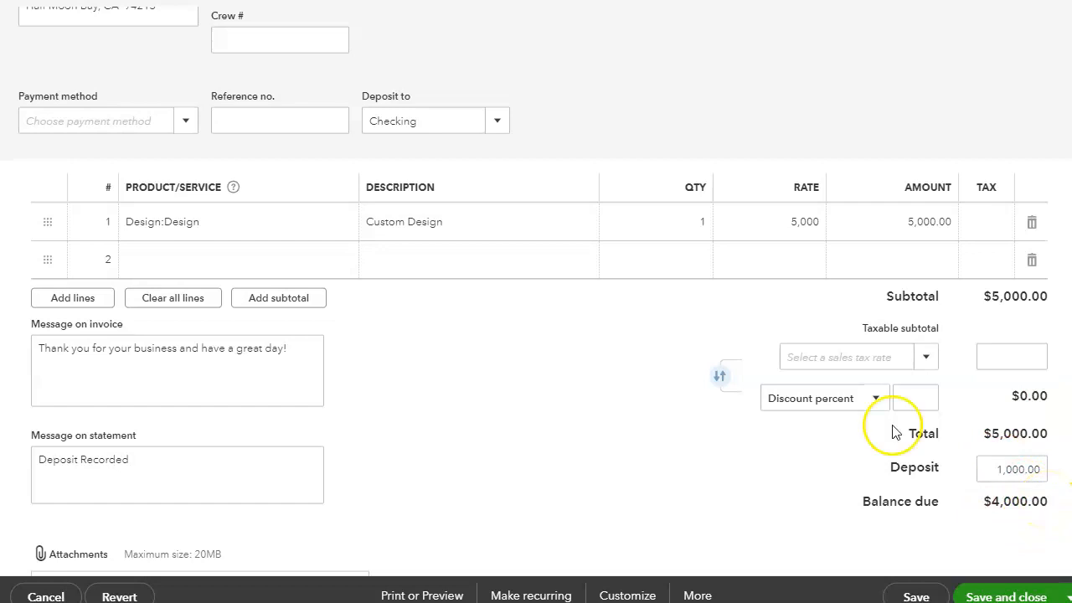
Set the Cool Cars invoice's deposit account to Undeposited Funds and save the invoice
click(498, 124)
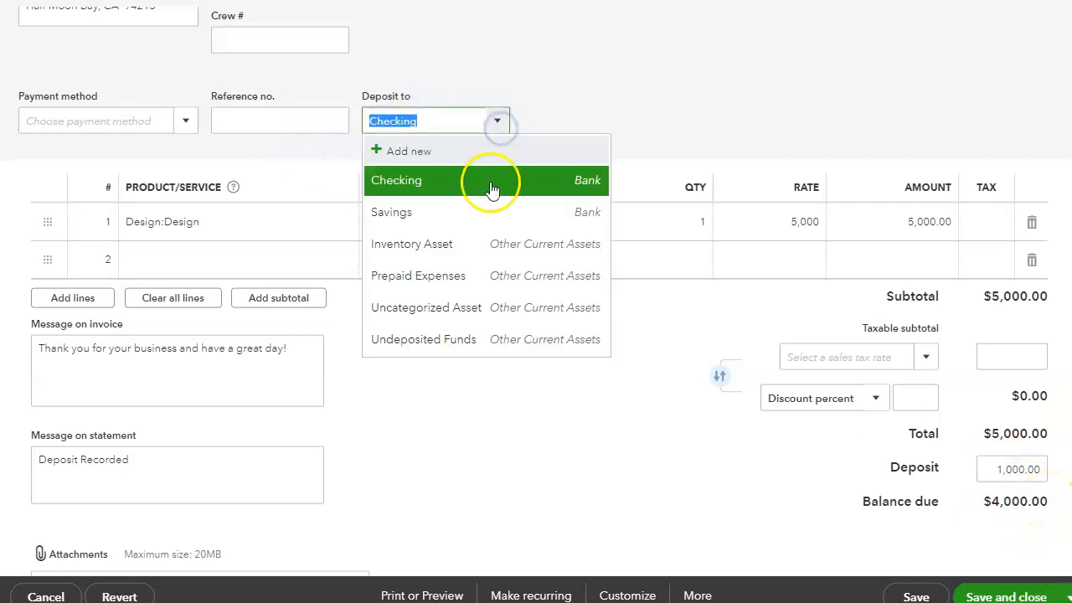
click(414, 338)
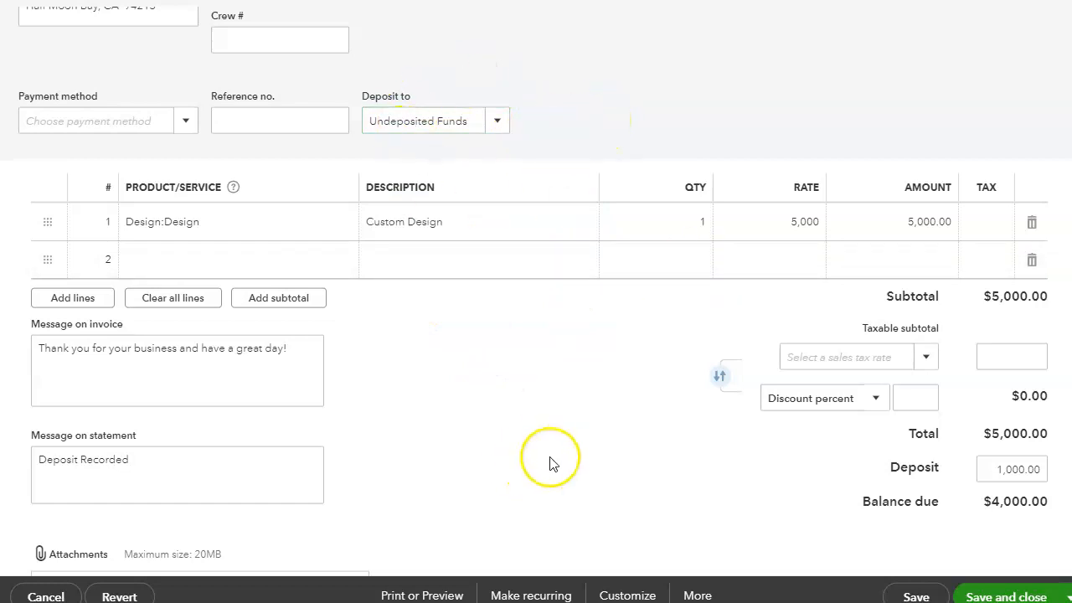
scroll(556, 454, up, 3)
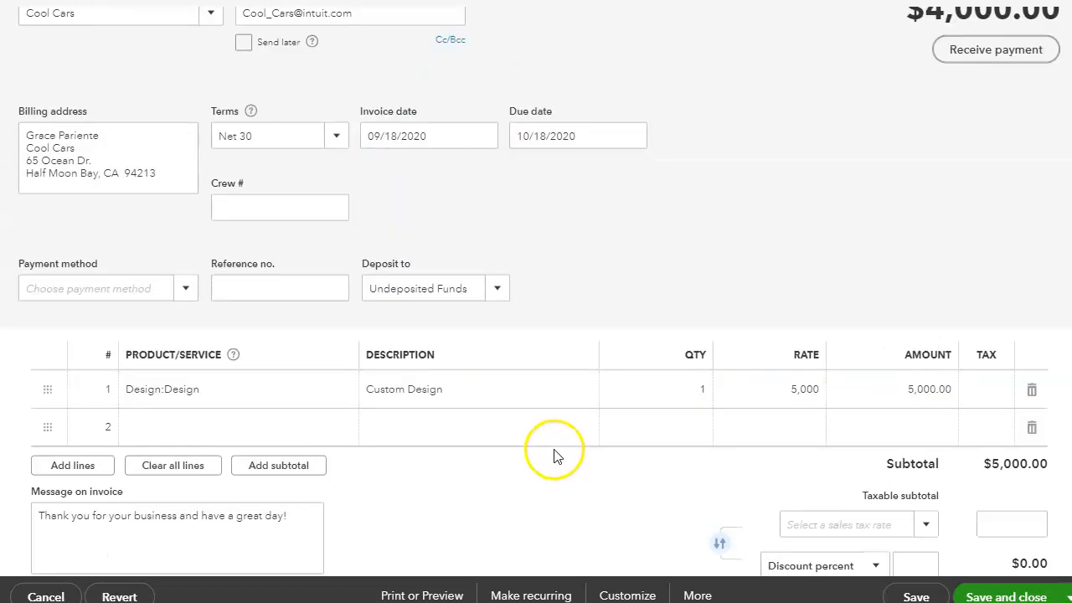
scroll(678, 313, down, 3)
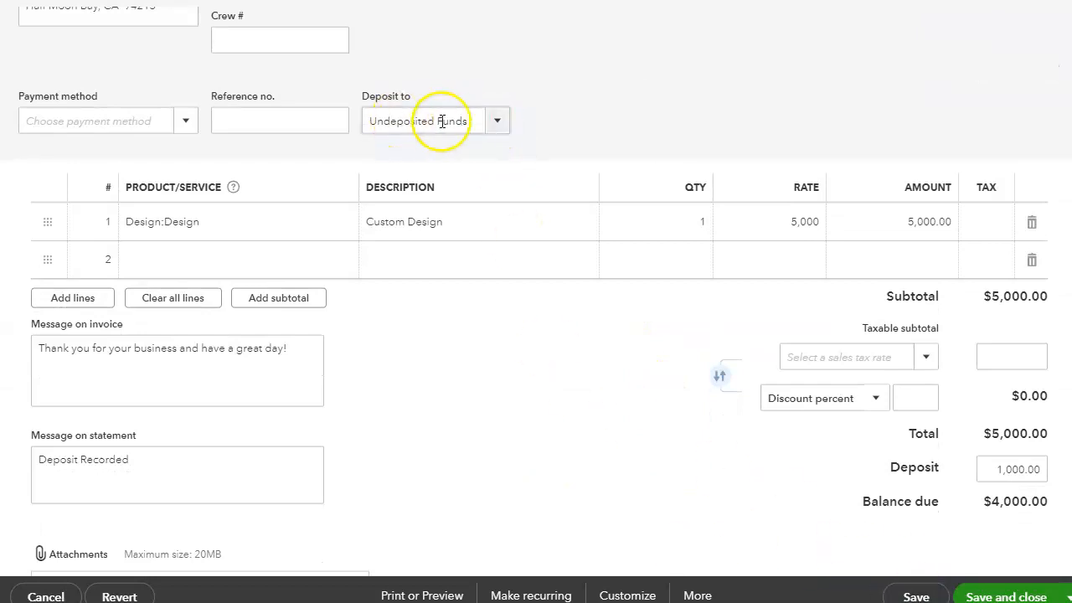
click(900, 590)
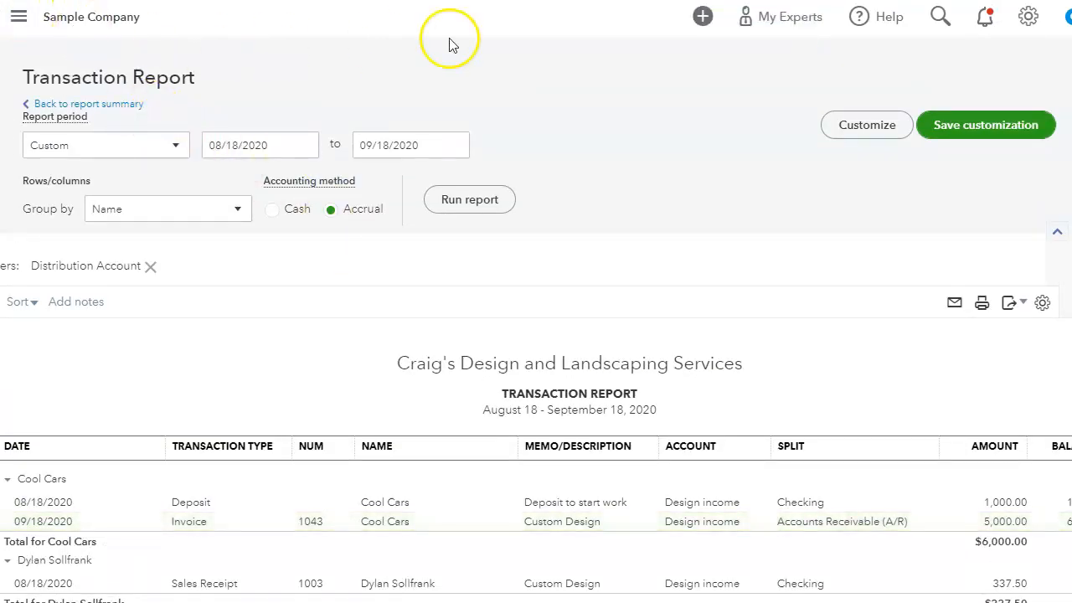
Open the bank deposit form and, from the recent deposits, open the 08/18/2020 Cool Cars deposit of $1,000.00
click(703, 17)
click(1001, 109)
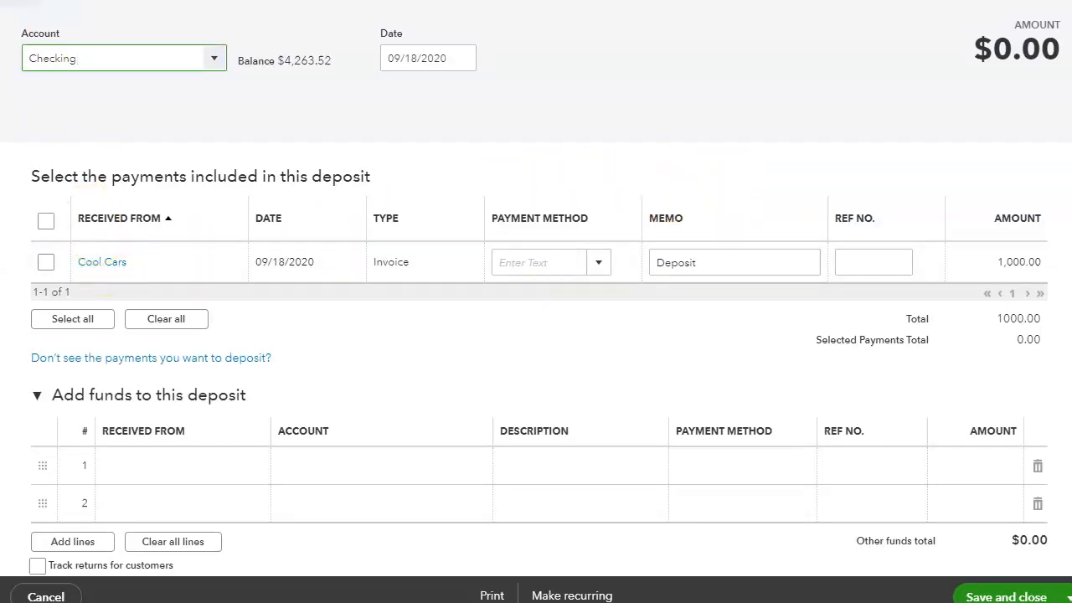
click(38, 10)
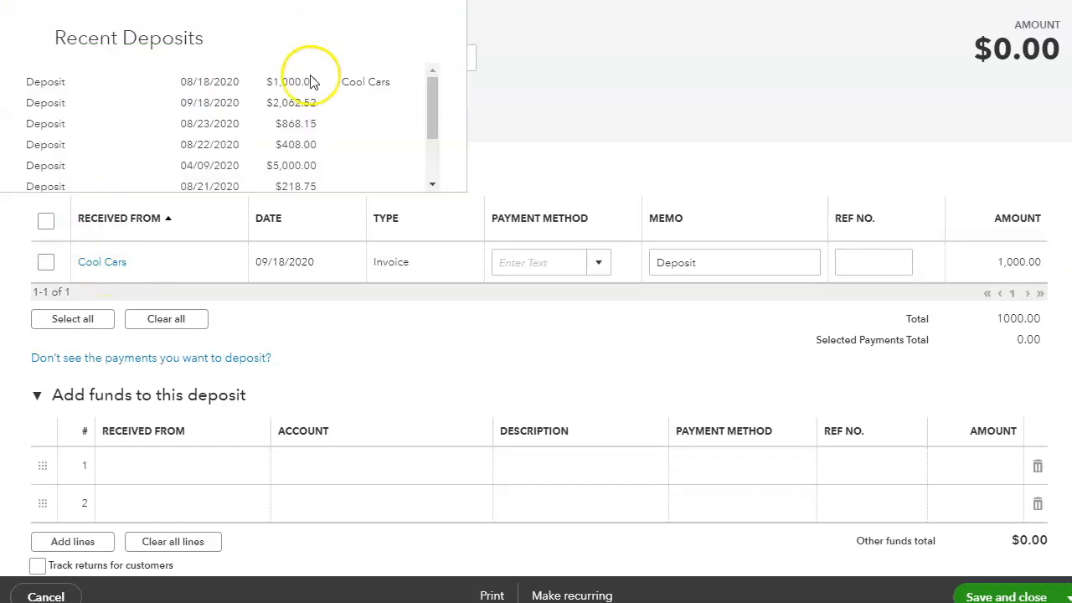
click(287, 81)
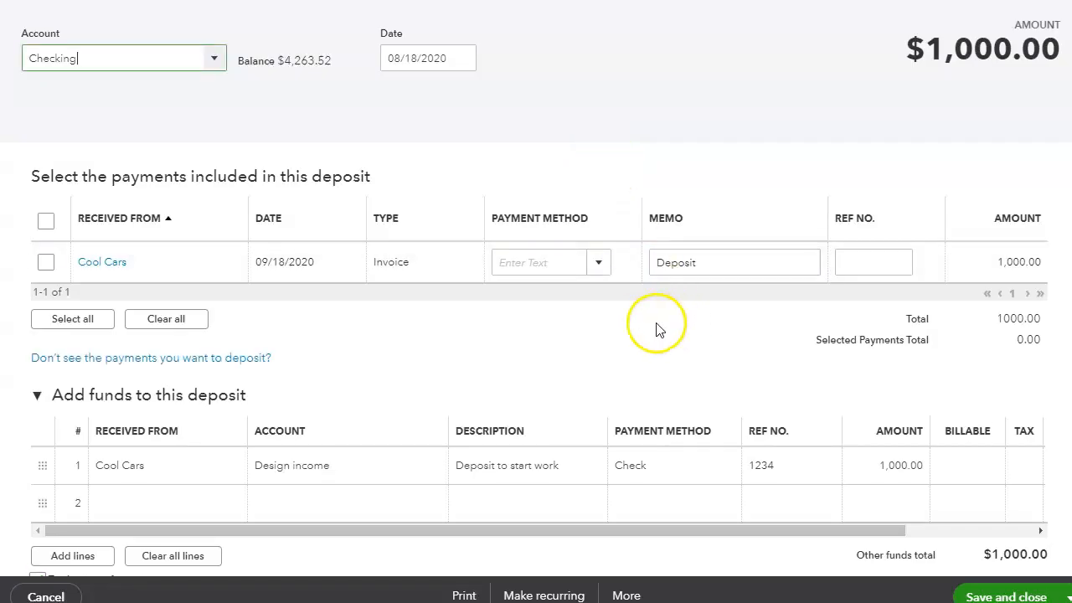
scroll(295, 244, down, 3)
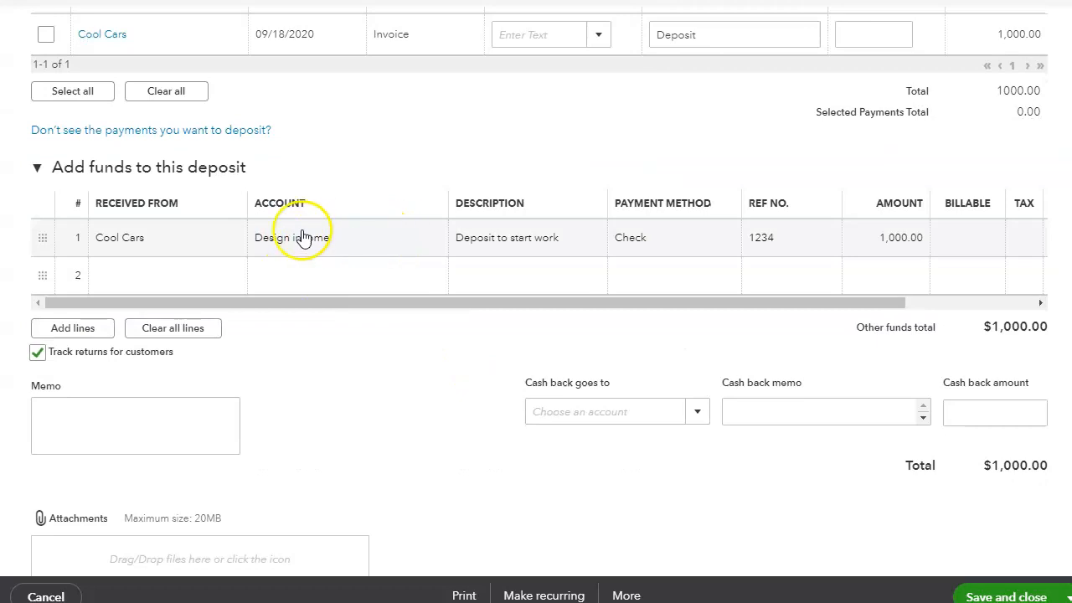
Change the account on the Cool Cars deposit line to Customer Deposits
click(359, 238)
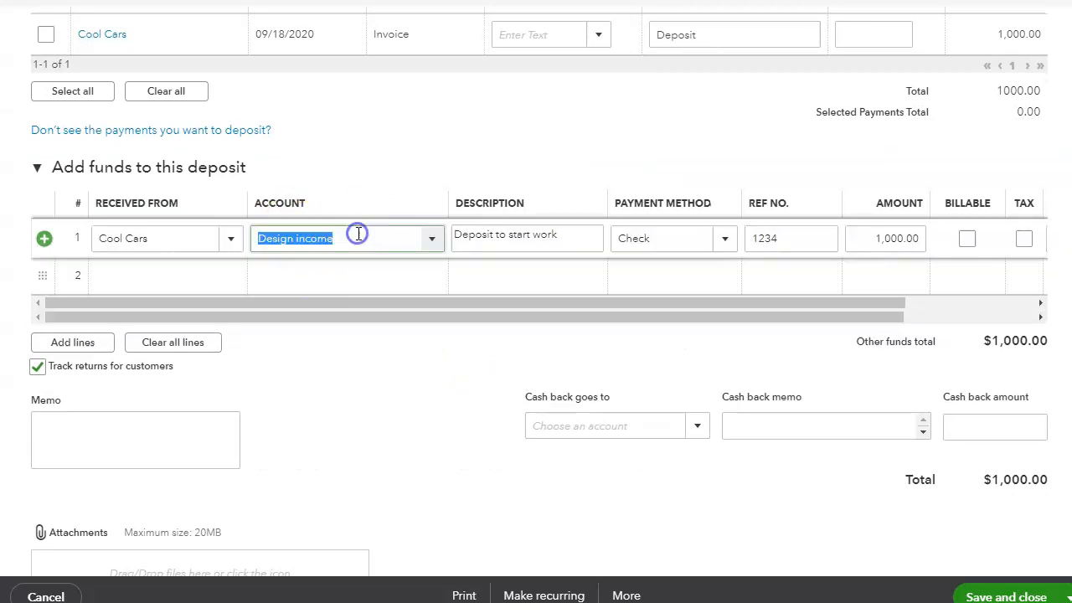
text(Customer Deposits)
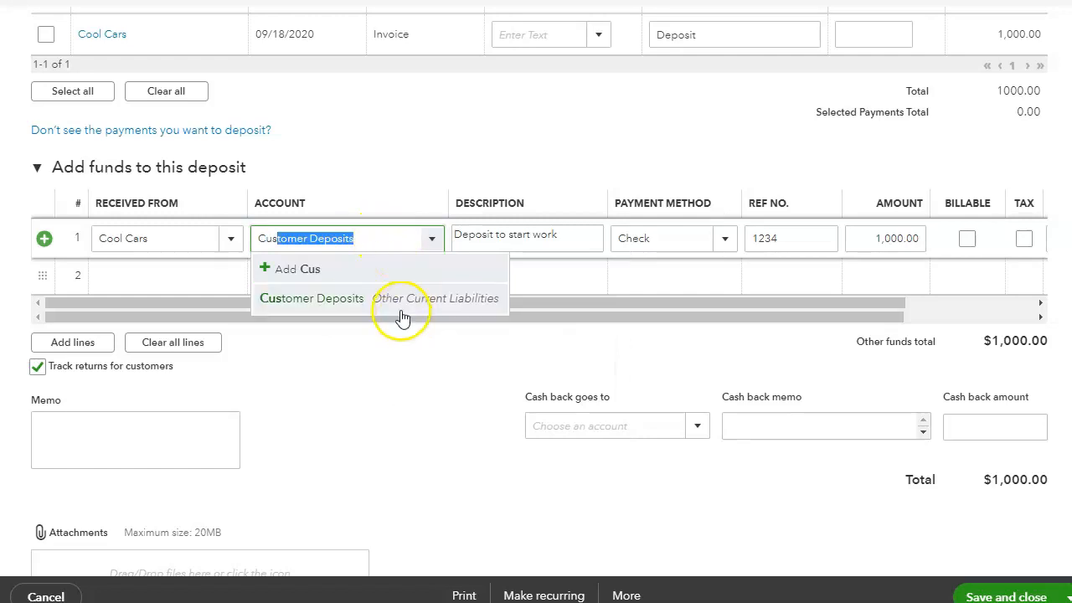
click(385, 299)
click(381, 426)
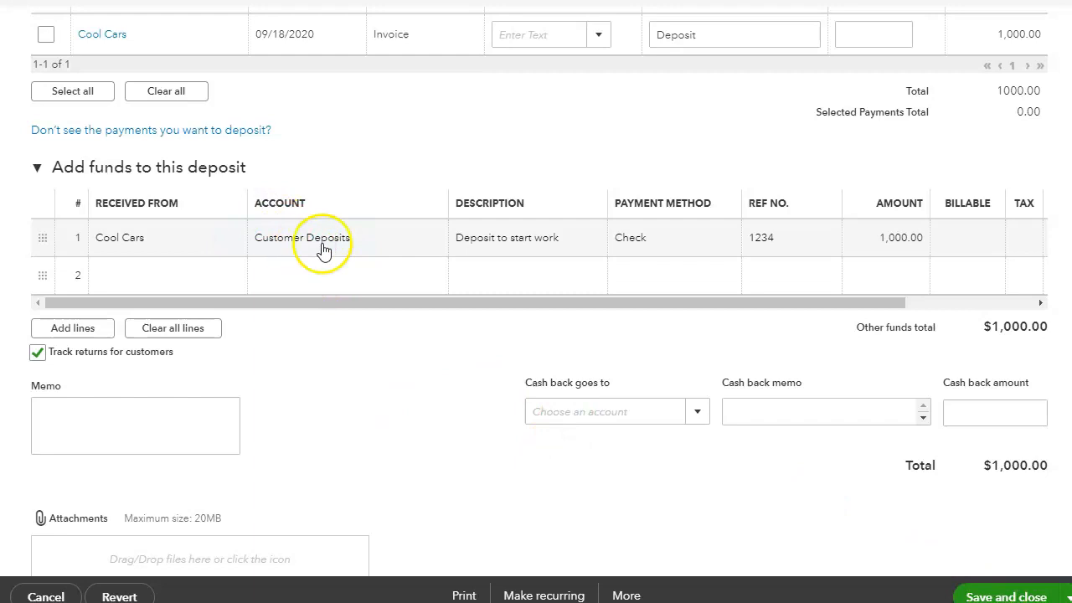
scroll(360, 327, down, 2)
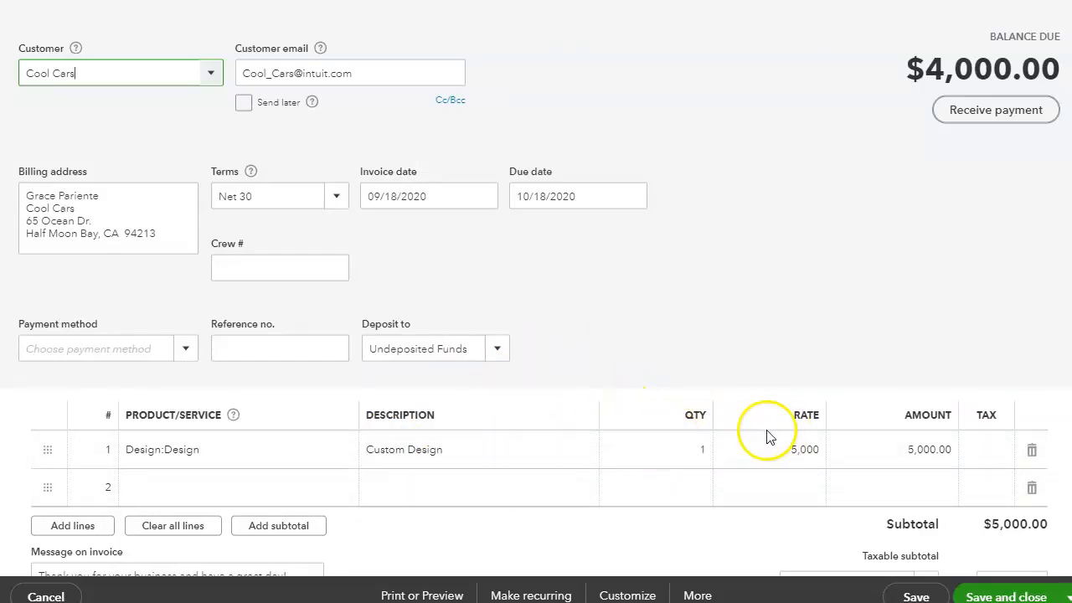
Start a new bank deposit into Checking and include the 1,000.00 Cool Cars invoice payment
scroll(769, 437, down, 3)
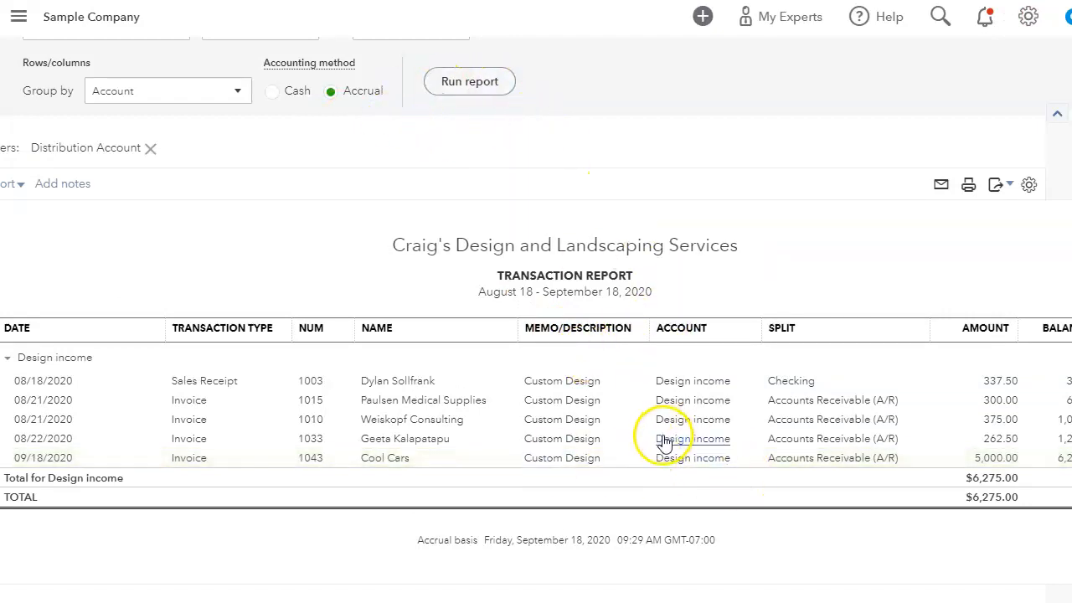
scroll(642, 292, up, 2)
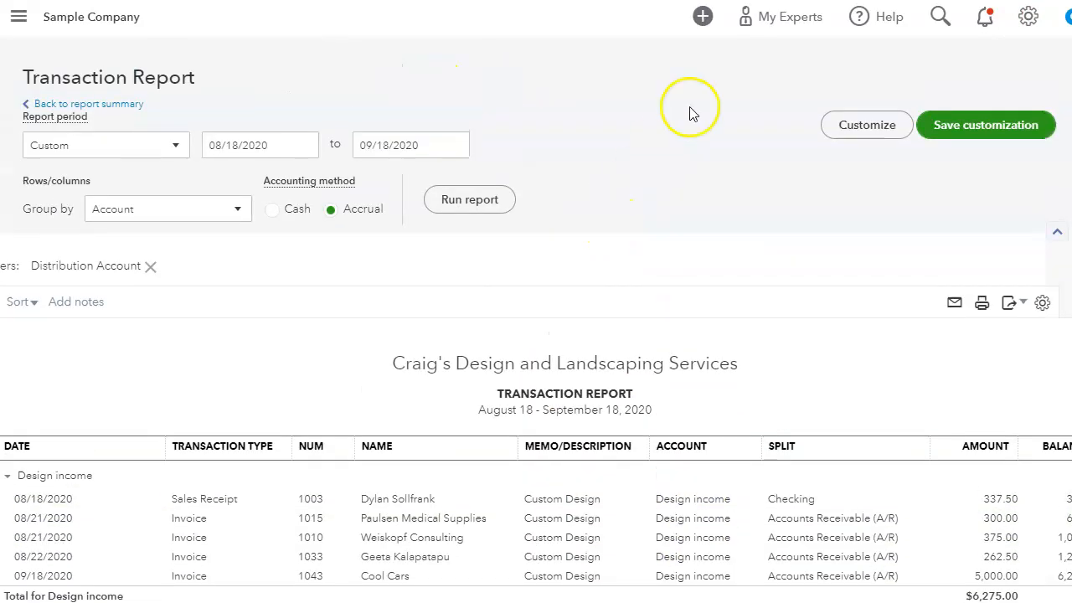
click(703, 19)
click(955, 117)
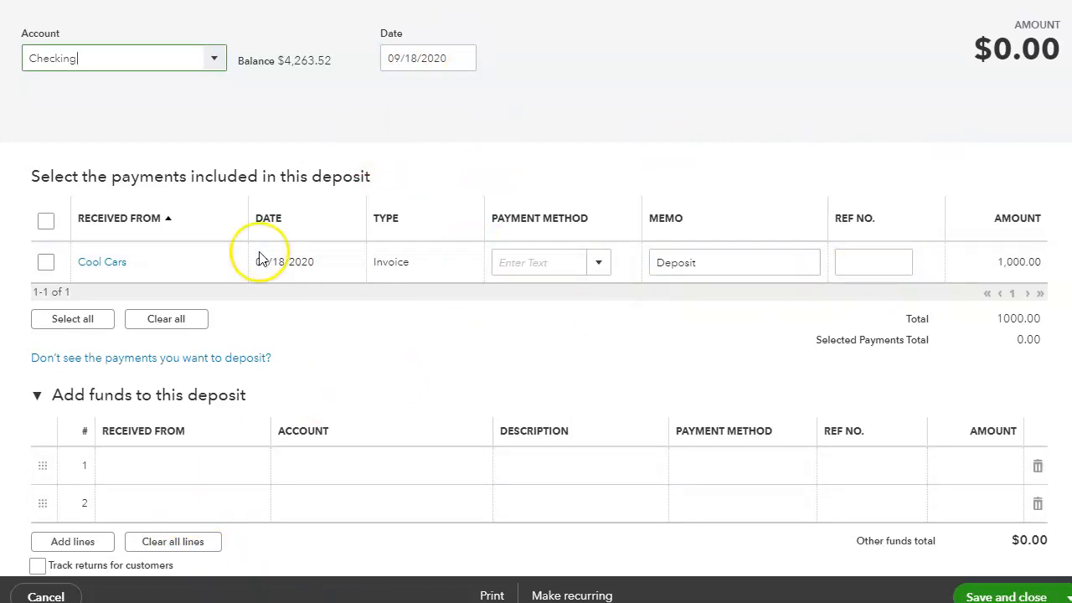
click(50, 266)
Add a Cool Cars line to the deposit's added funds, using the Customer Deposits account and an amount of -1,000.00
click(191, 466)
text(c)
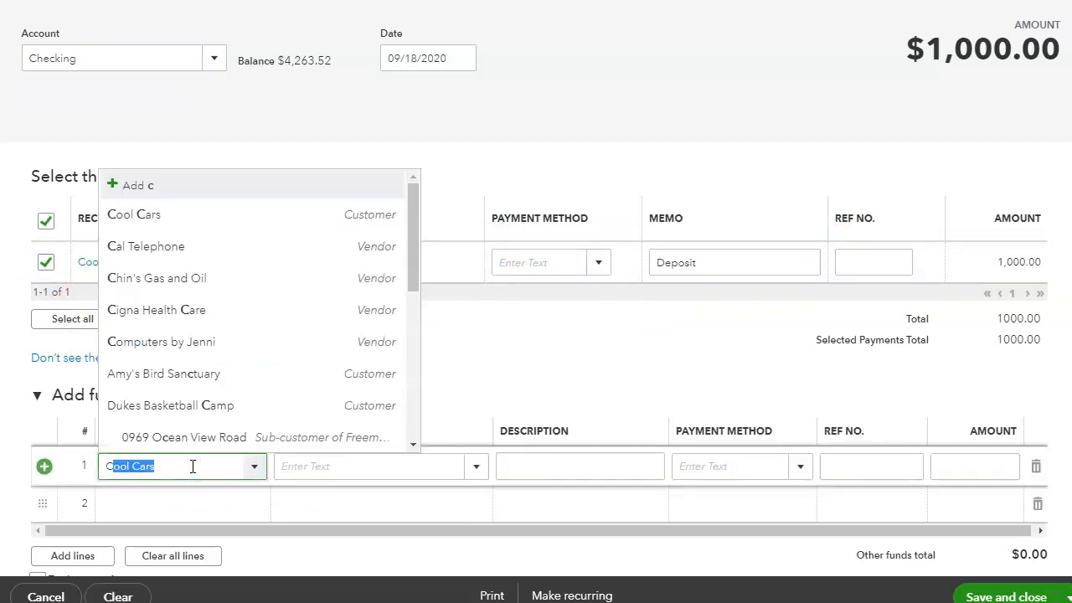
key(Tab)
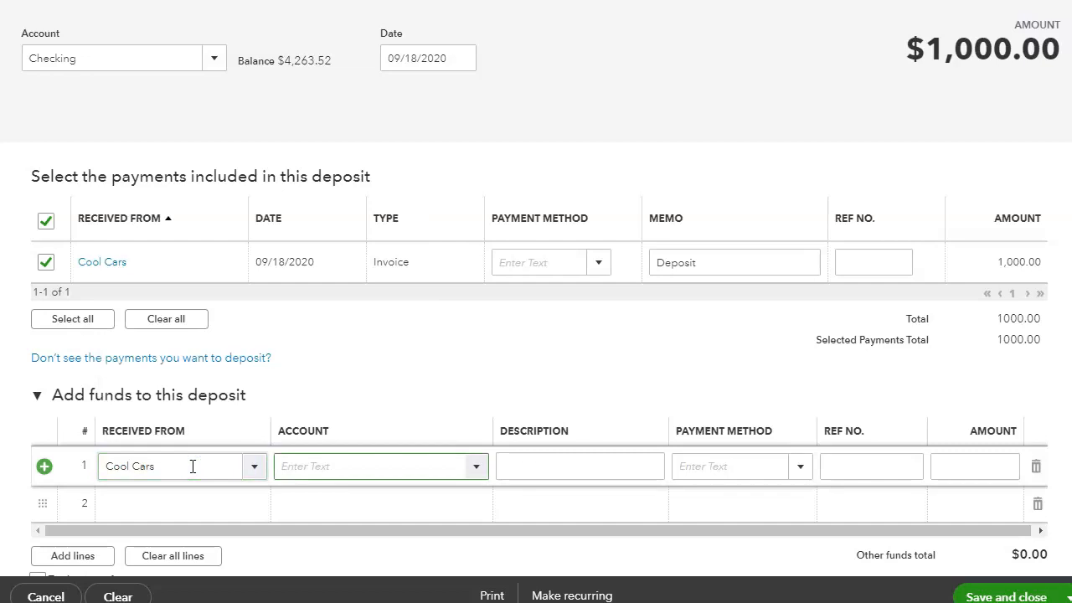
text(cking)
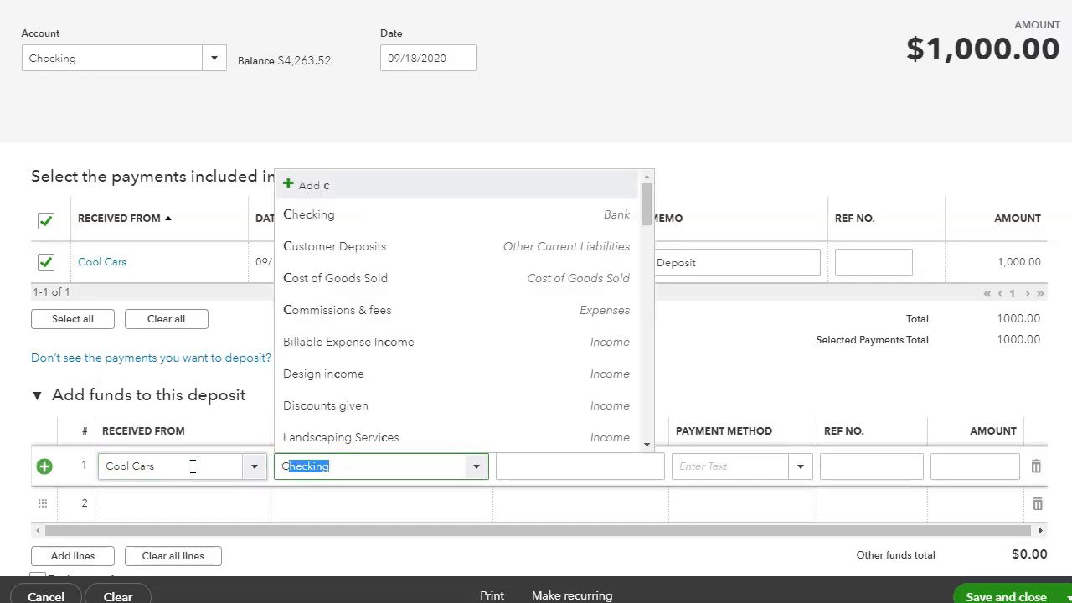
click(381, 247)
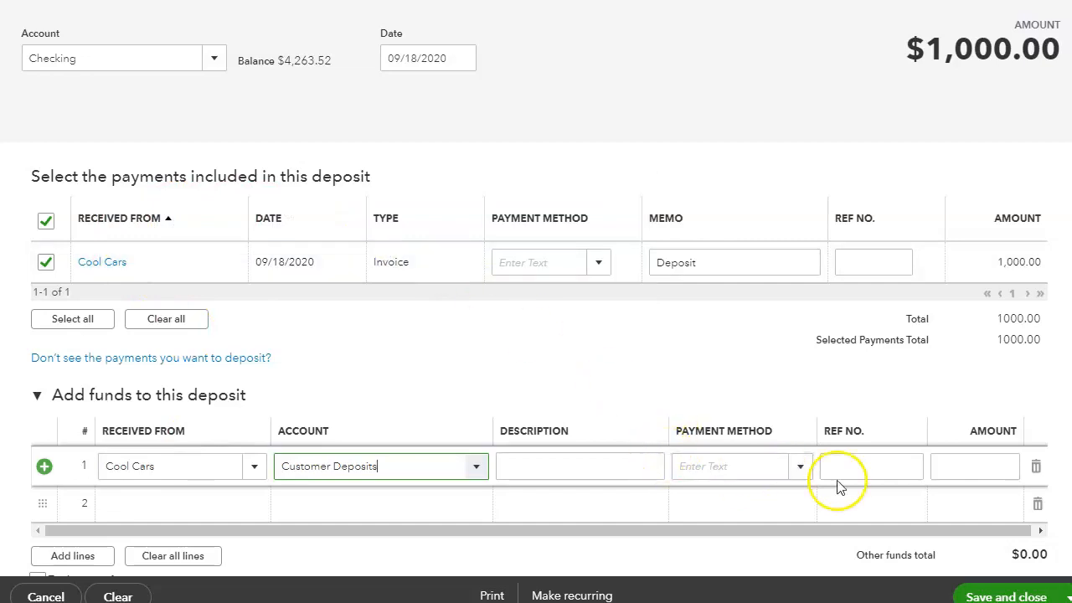
click(966, 469)
text(-10000.00)
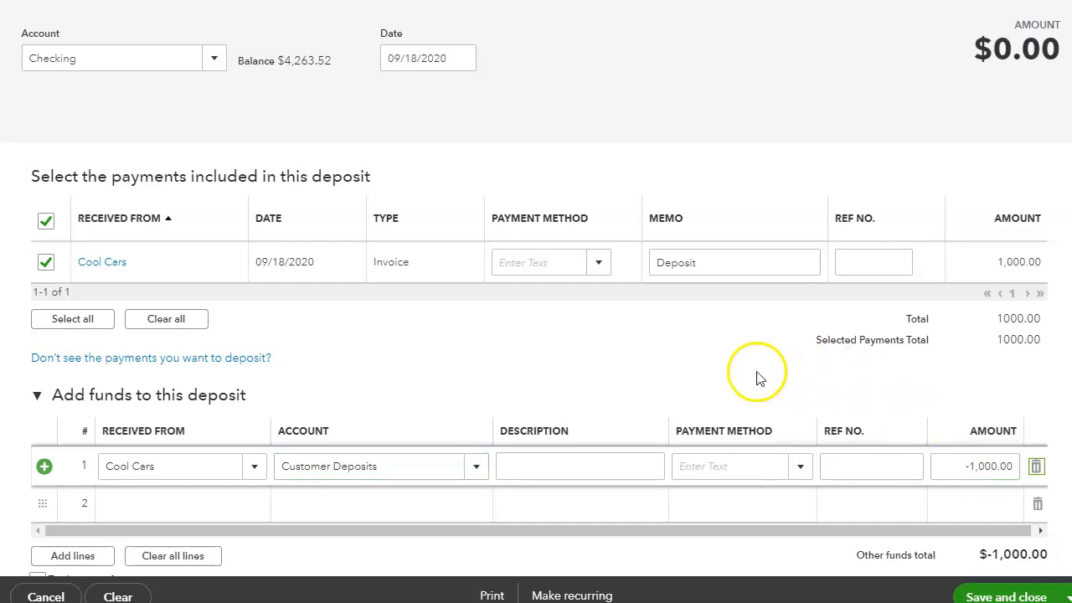
click(709, 361)
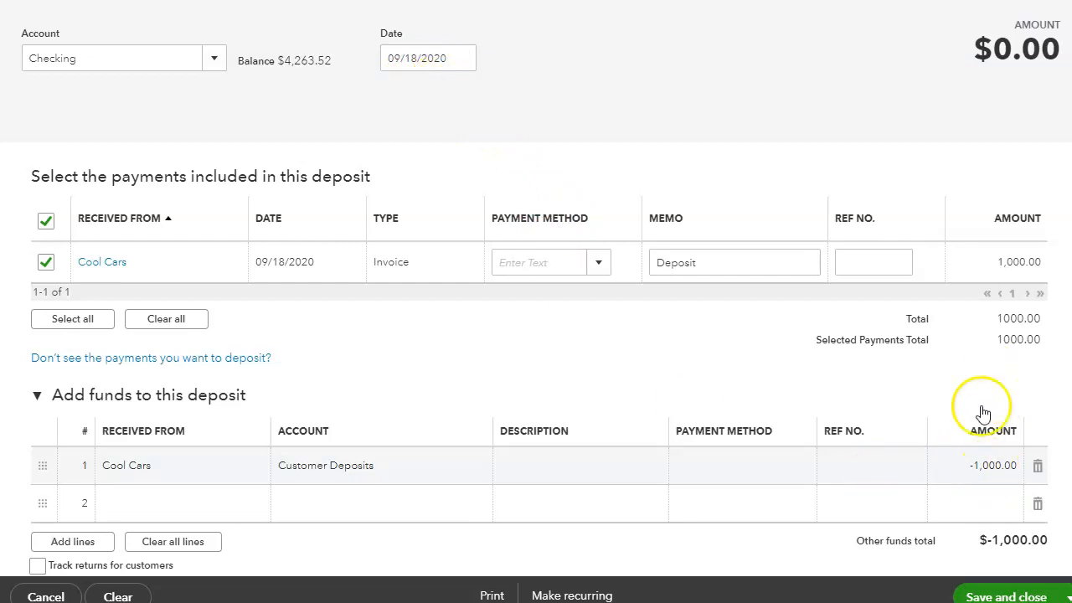
On the Customer Deposits line, set payment method Check, reference number 1234 and description "Applied customer Deposit Received on 08/18/2020"
click(764, 469)
click(797, 467)
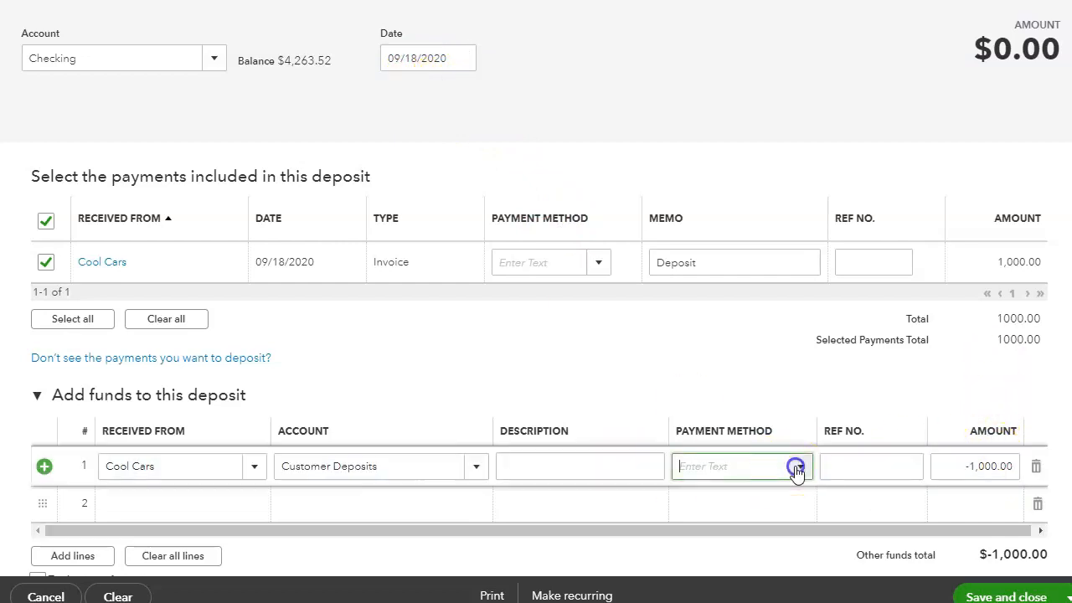
click(713, 322)
click(871, 469)
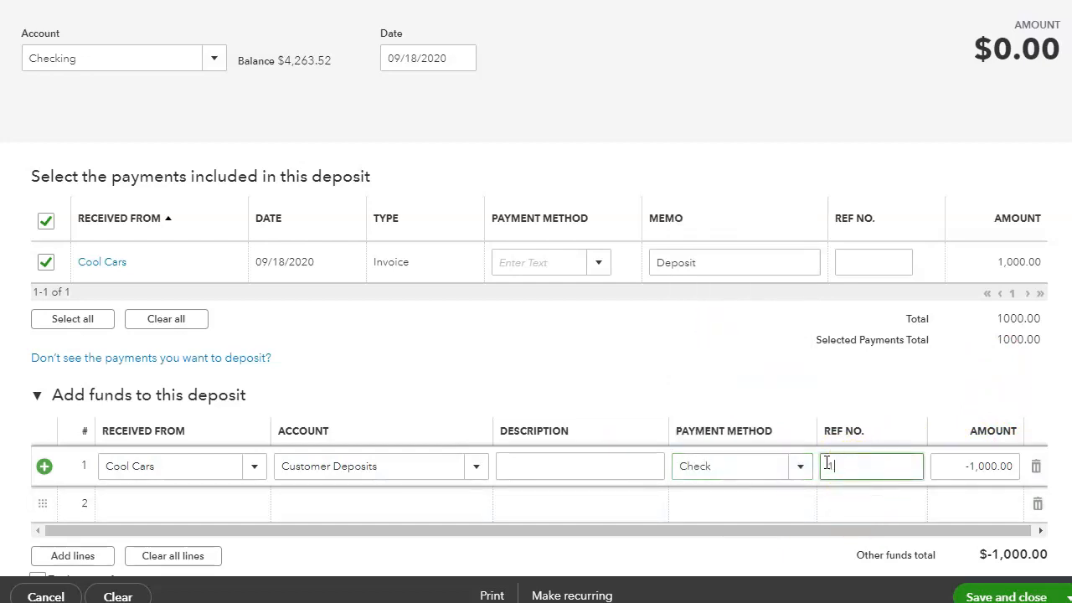
click(634, 369)
click(557, 455)
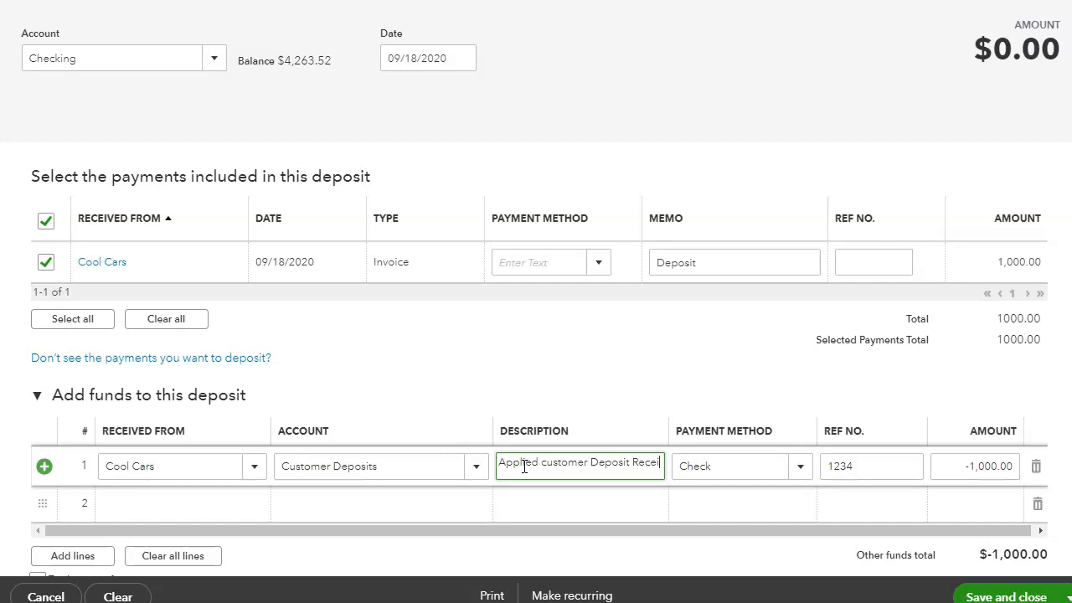
text(ved on 08/18/2020)
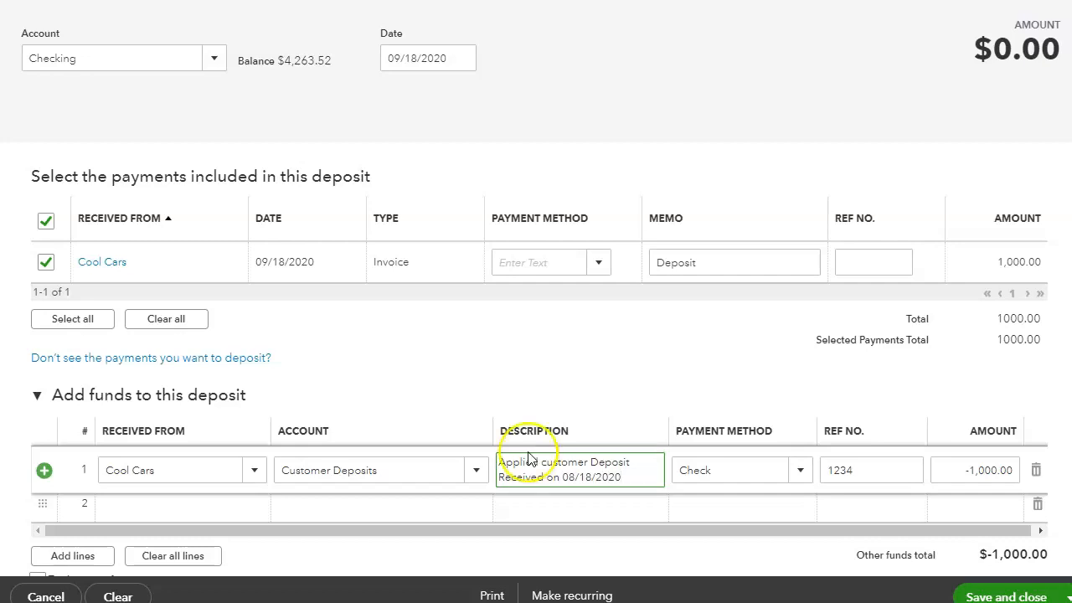
click(575, 339)
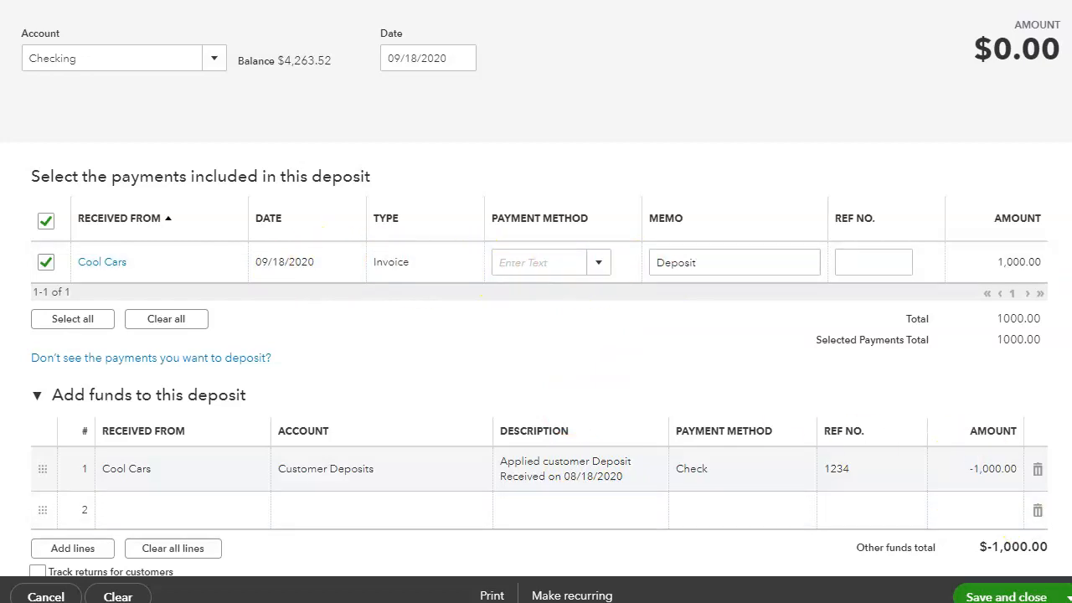
Review the description on the Customer Deposits line, then save and close the bank deposit
click(628, 477)
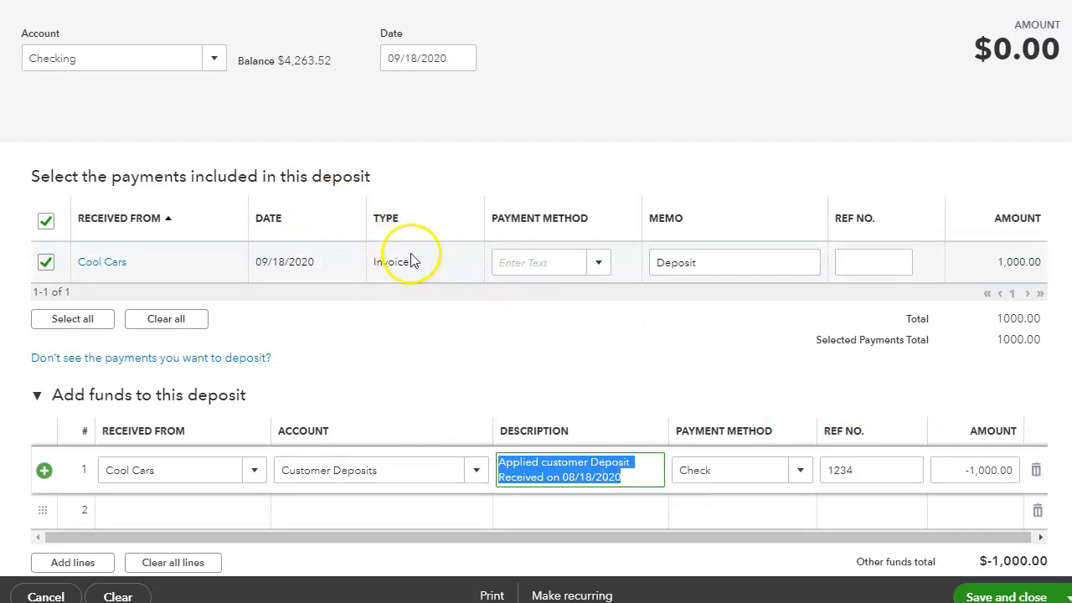
click(475, 352)
click(632, 482)
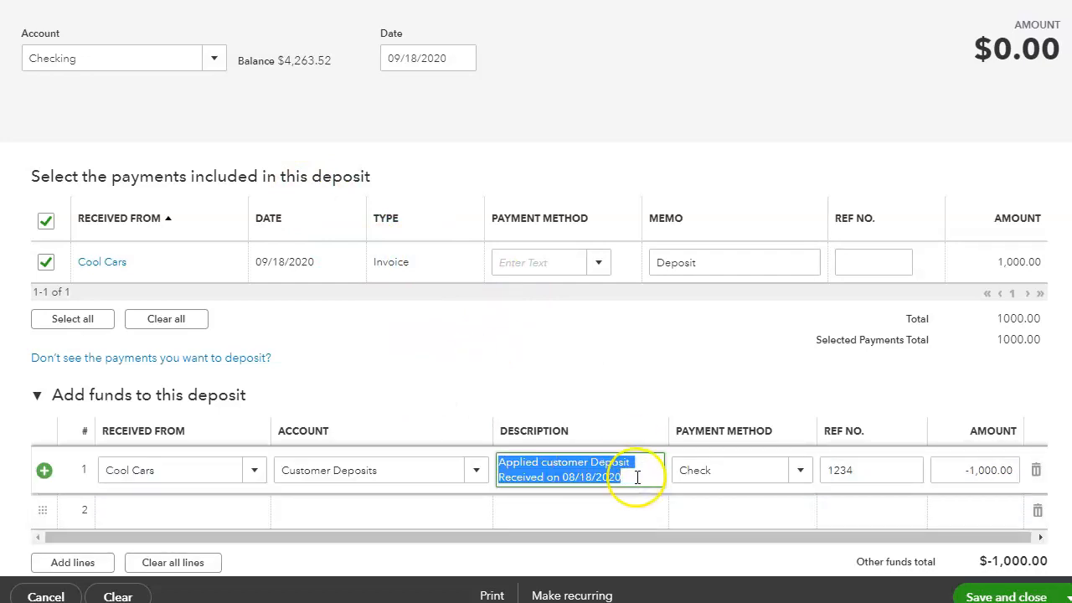
click(598, 359)
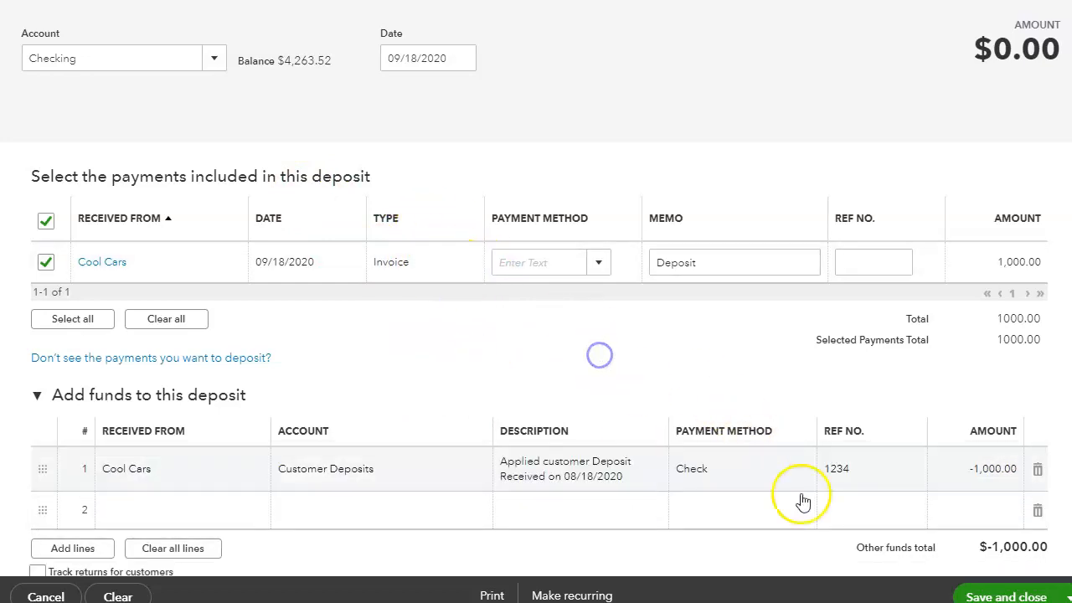
scroll(991, 462, down, 3)
scroll(985, 443, up, 3)
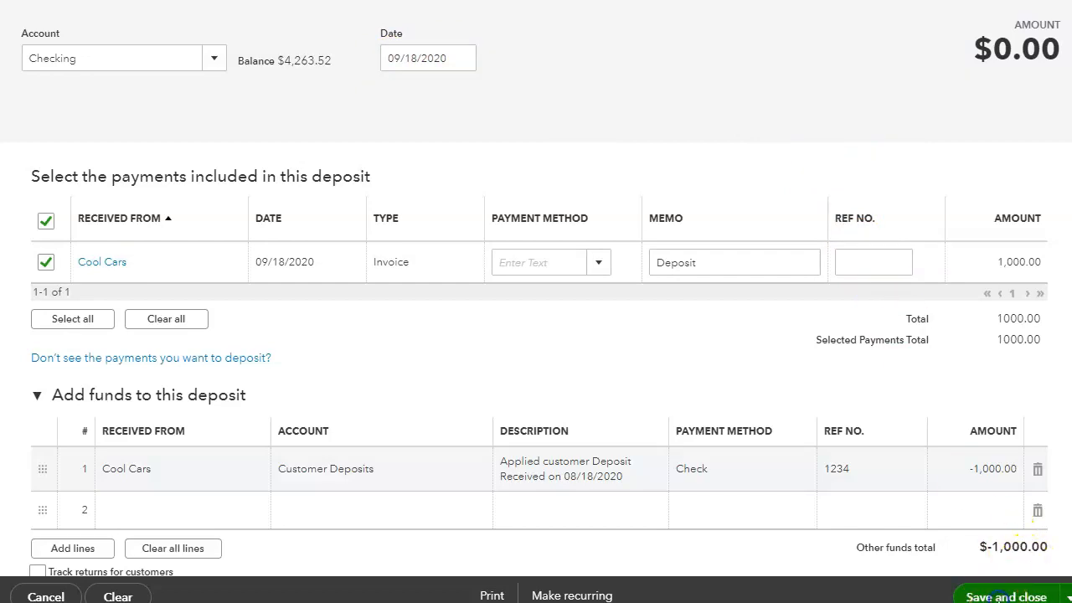
click(1001, 598)
Open the Profit and Loss report and run it for 08/18/2020 to 09/18/2020
scroll(428, 148, down, 2)
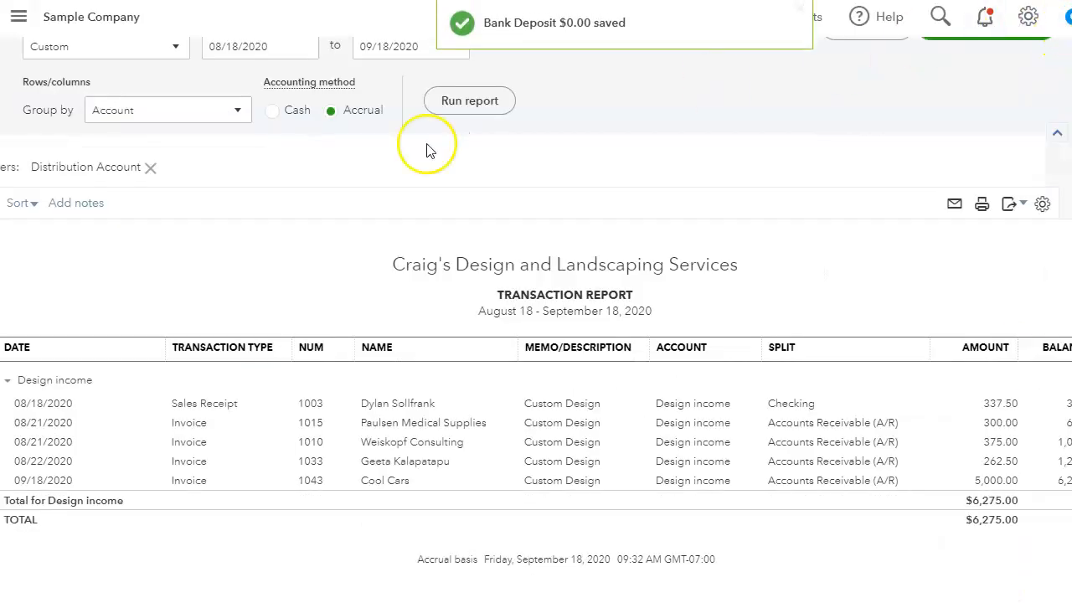
scroll(129, 343, up, 2)
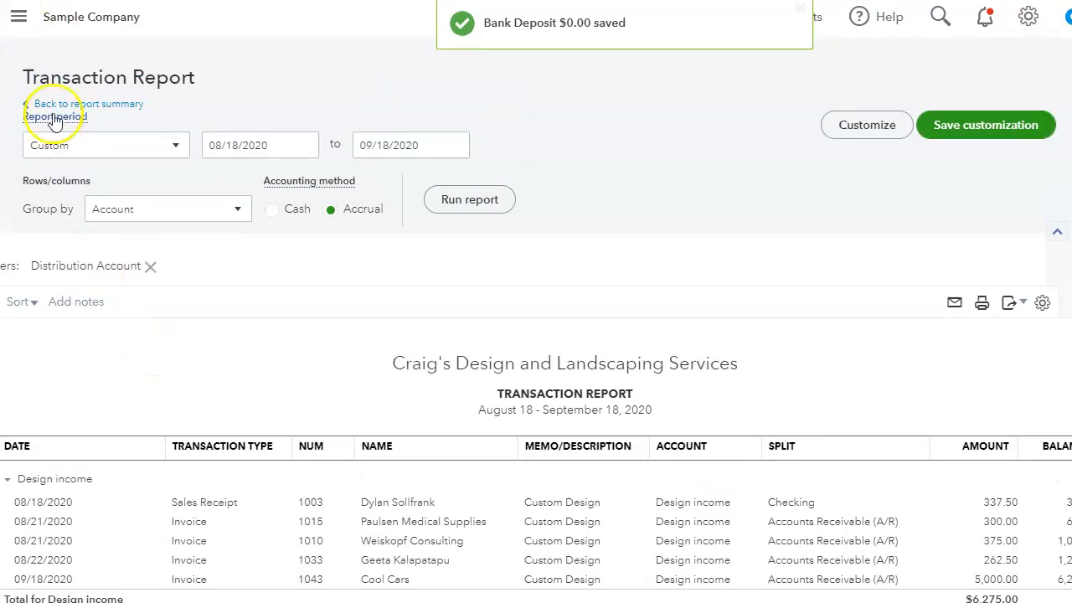
click(20, 18)
click(50, 324)
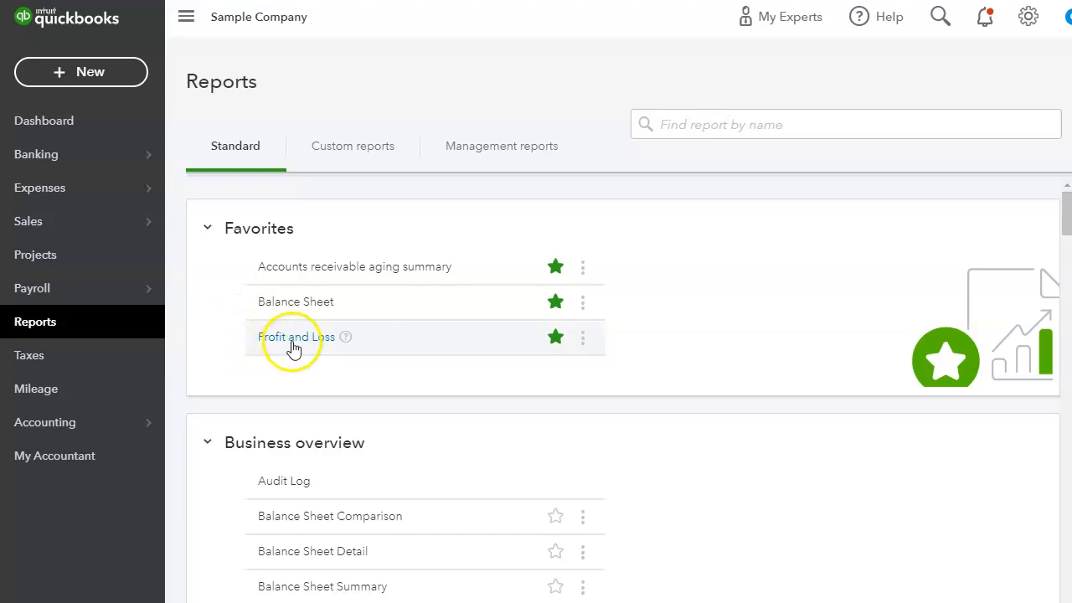
click(300, 338)
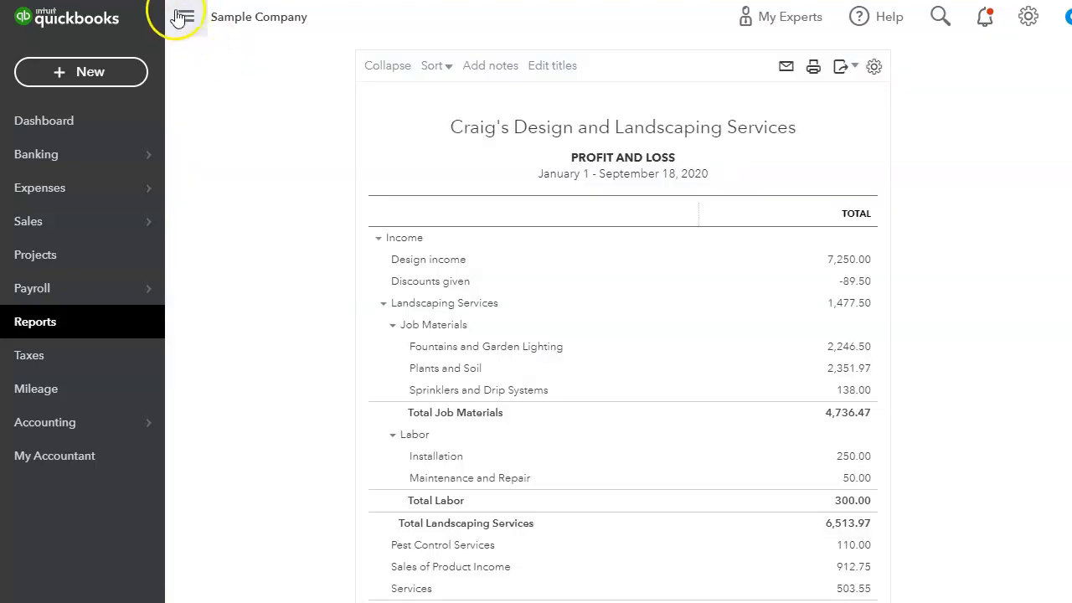
click(180, 15)
click(281, 136)
text(08/18/2020)
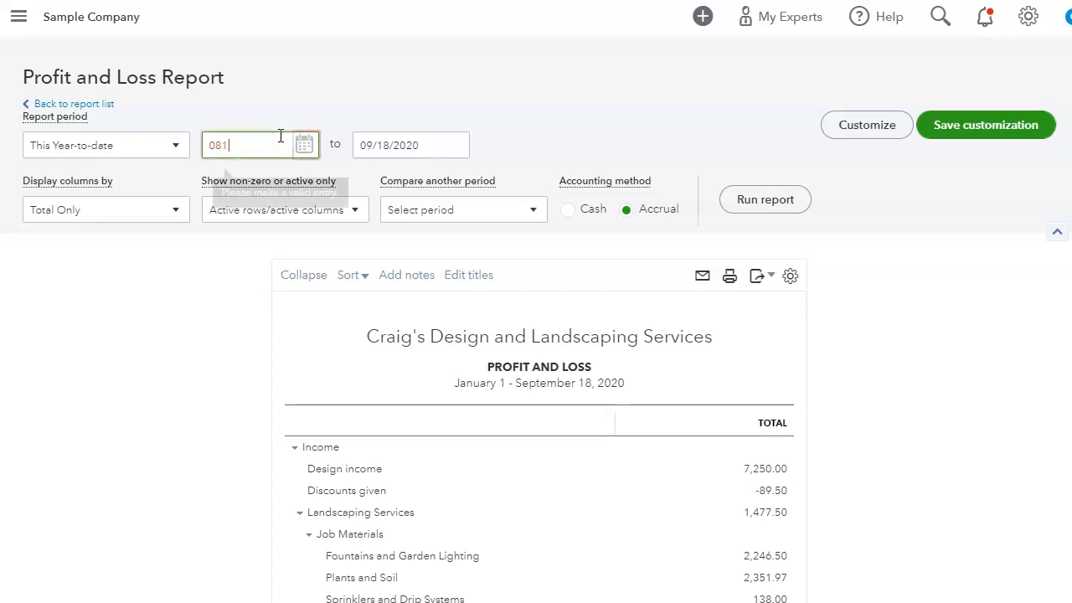
key(Tab)
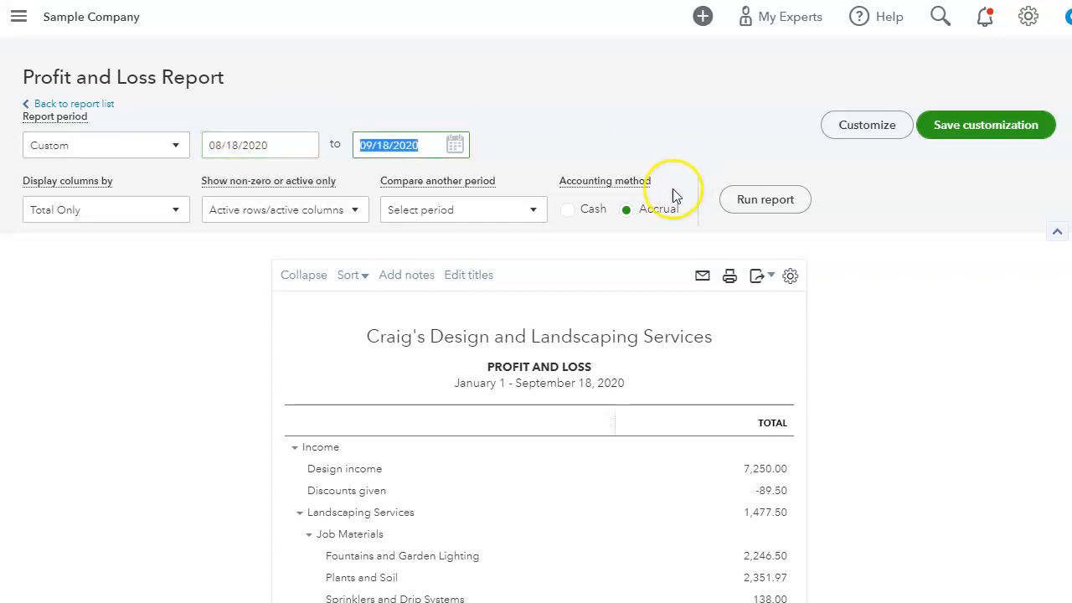
click(765, 201)
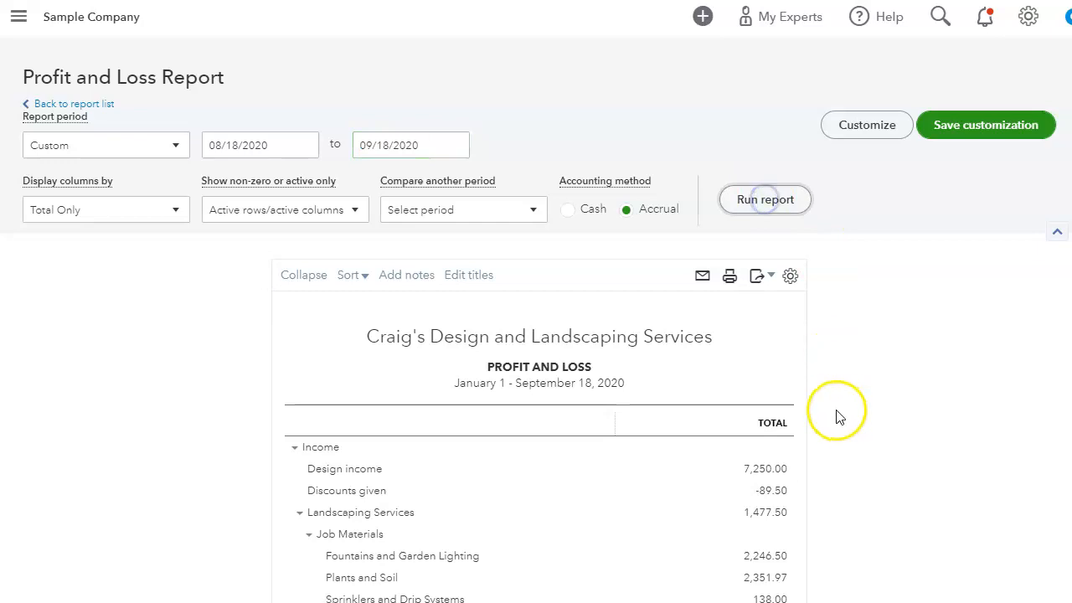
Examine the transactions behind the Design income total, then return to the Profit and Loss report
scroll(837, 413, down, 3)
click(764, 260)
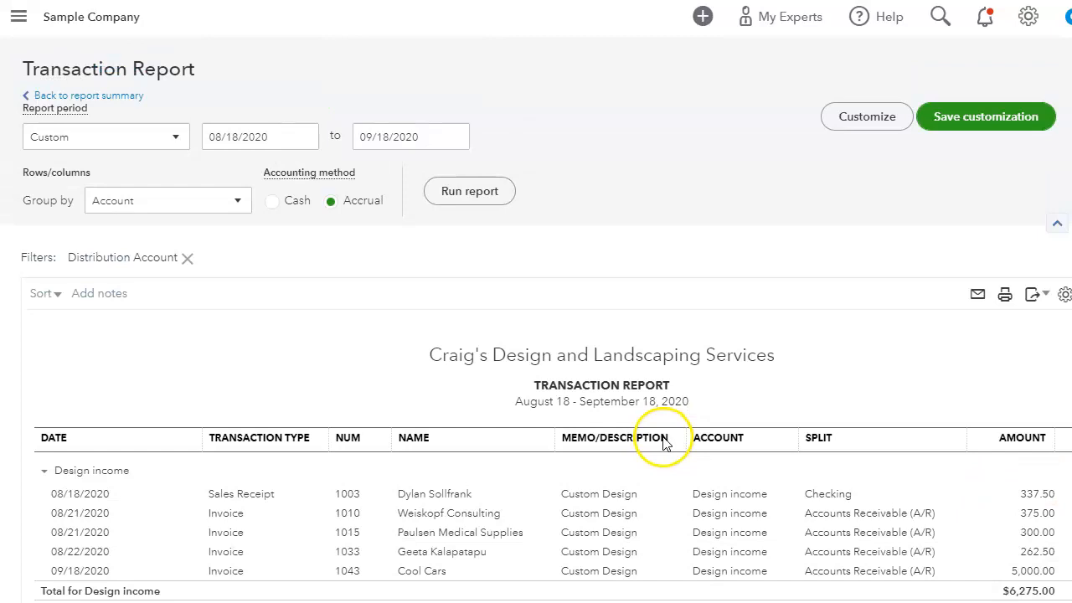
scroll(666, 444, up, 2)
scroll(1044, 527, down, 2)
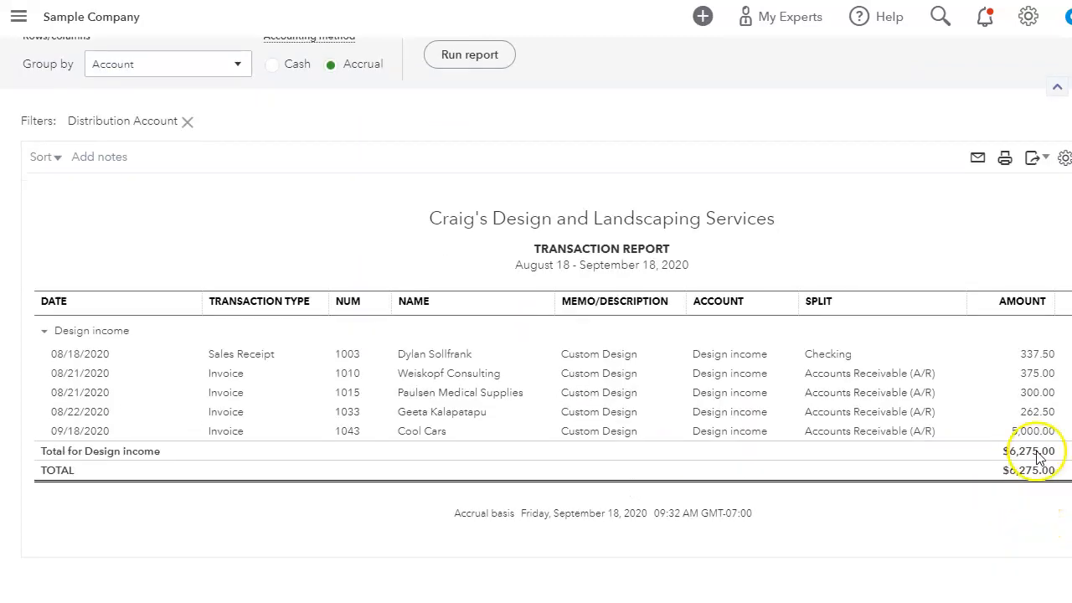
scroll(171, 120, up, 2)
click(108, 106)
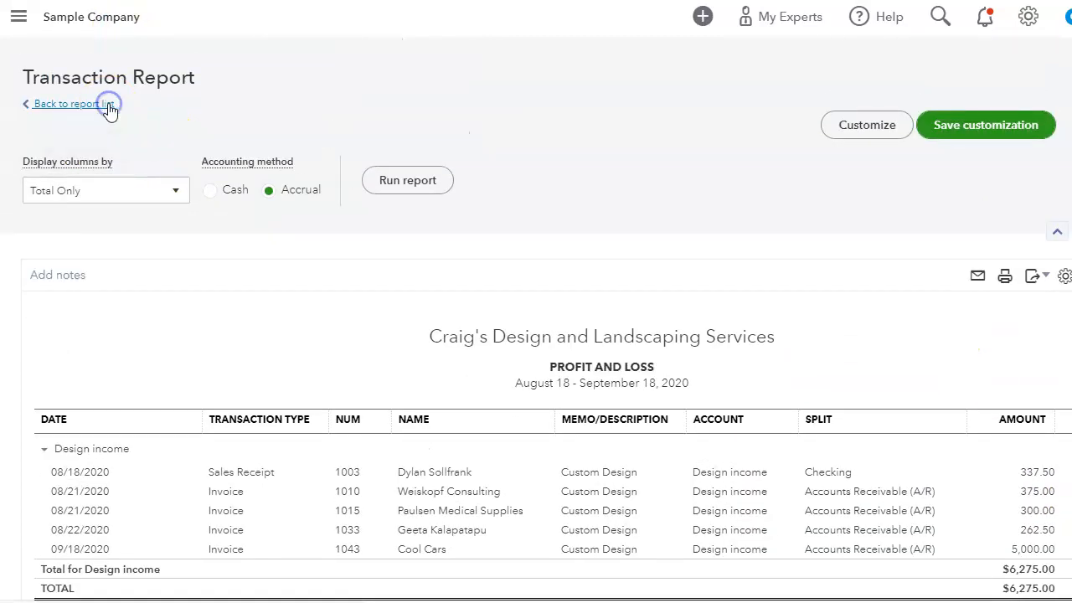
scroll(323, 220, down, 3)
scroll(117, 134, up, 3)
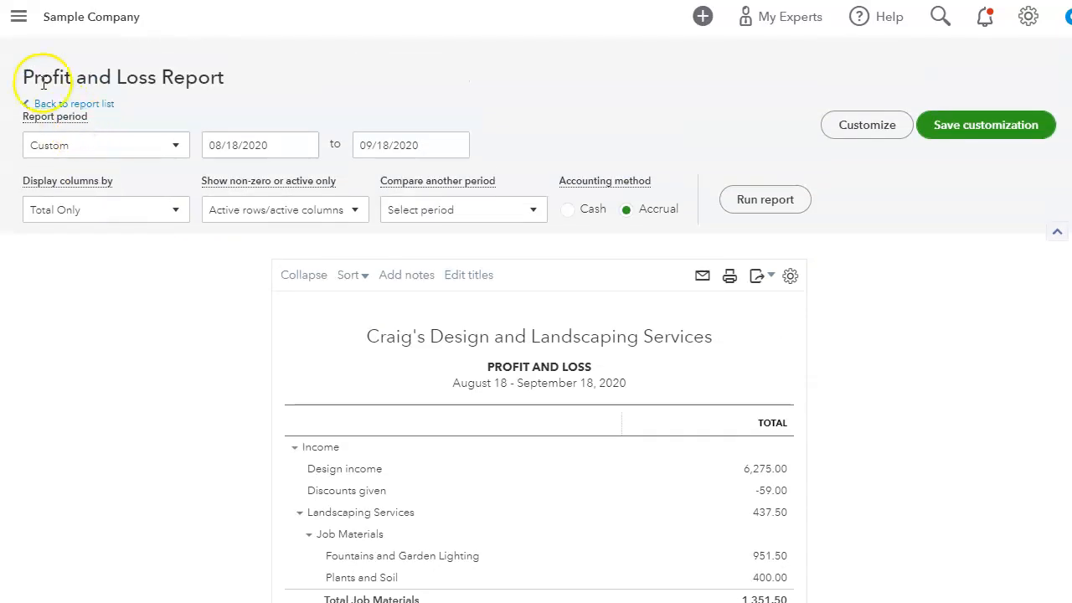
Open the Balance Sheet report and run it for 08/18/2020 to 09/18/2020
click(18, 17)
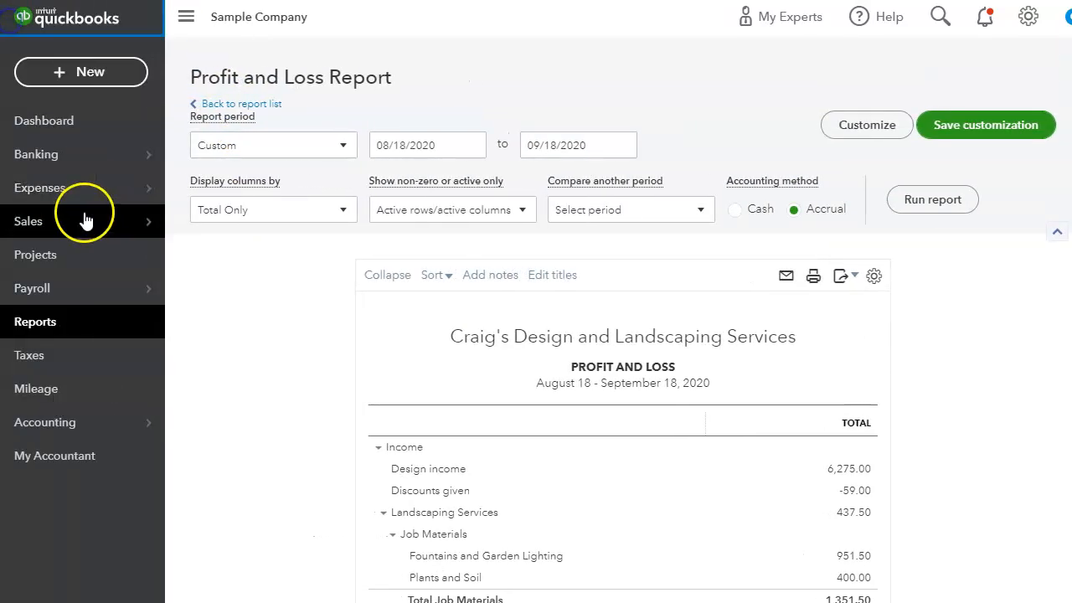
click(65, 324)
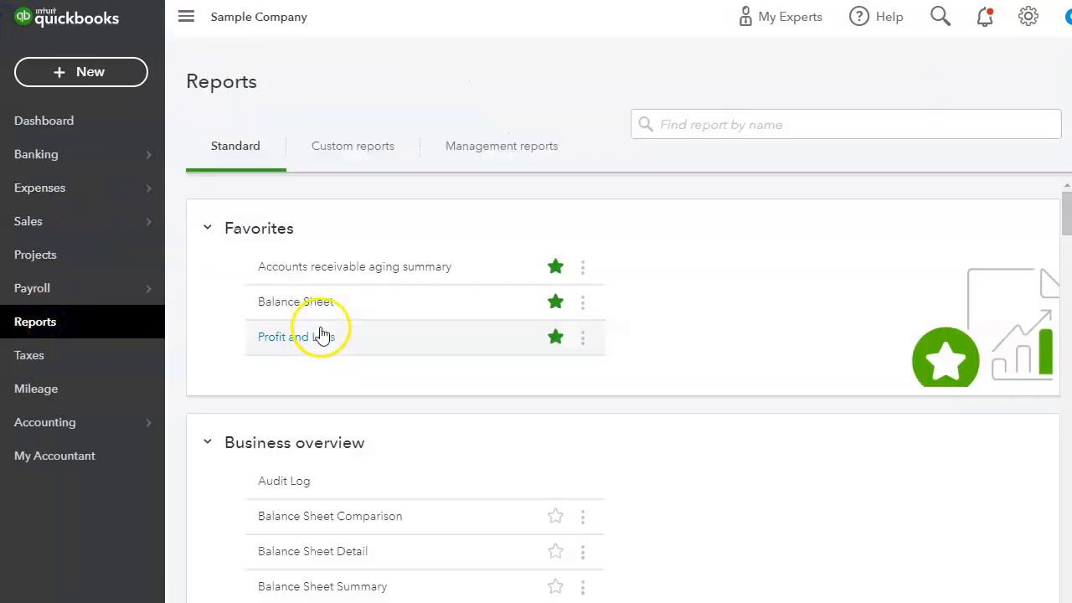
click(279, 303)
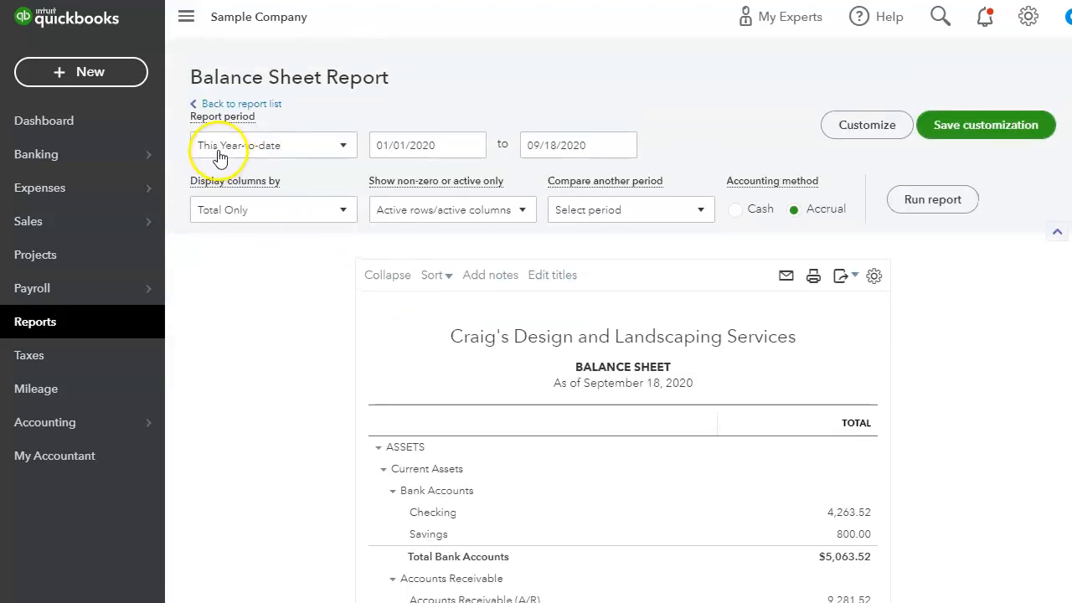
click(233, 105)
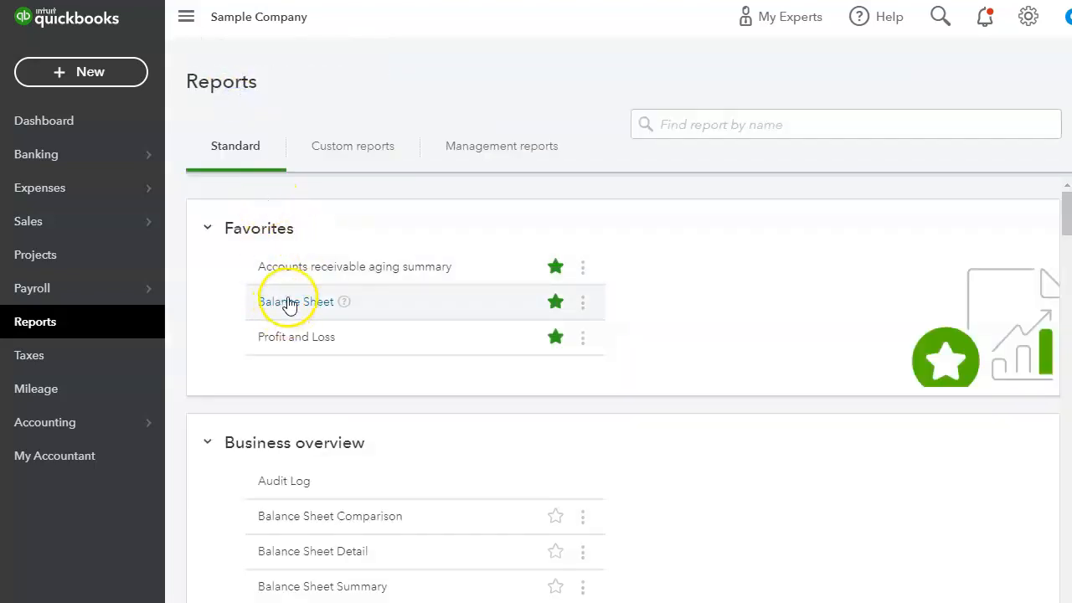
click(285, 301)
click(184, 18)
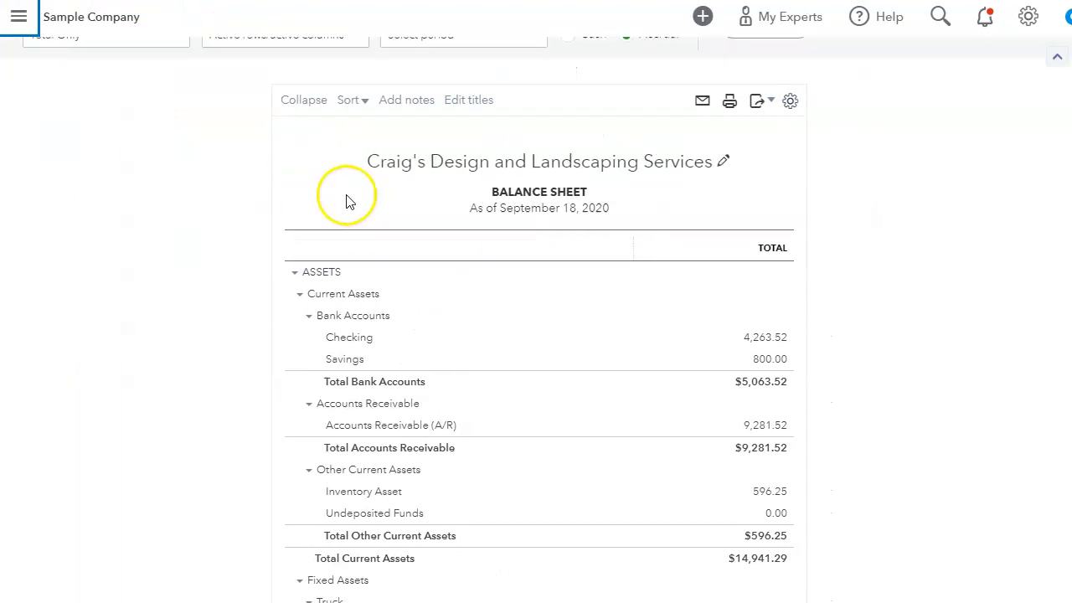
click(279, 145)
text(08/18/)
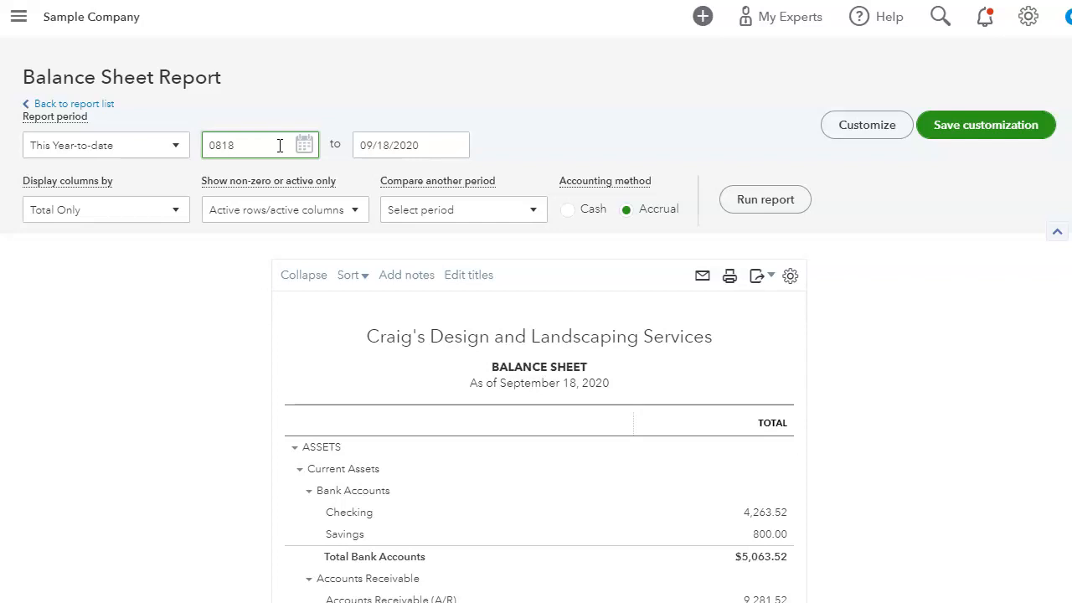
text(2020)
key(Tab)
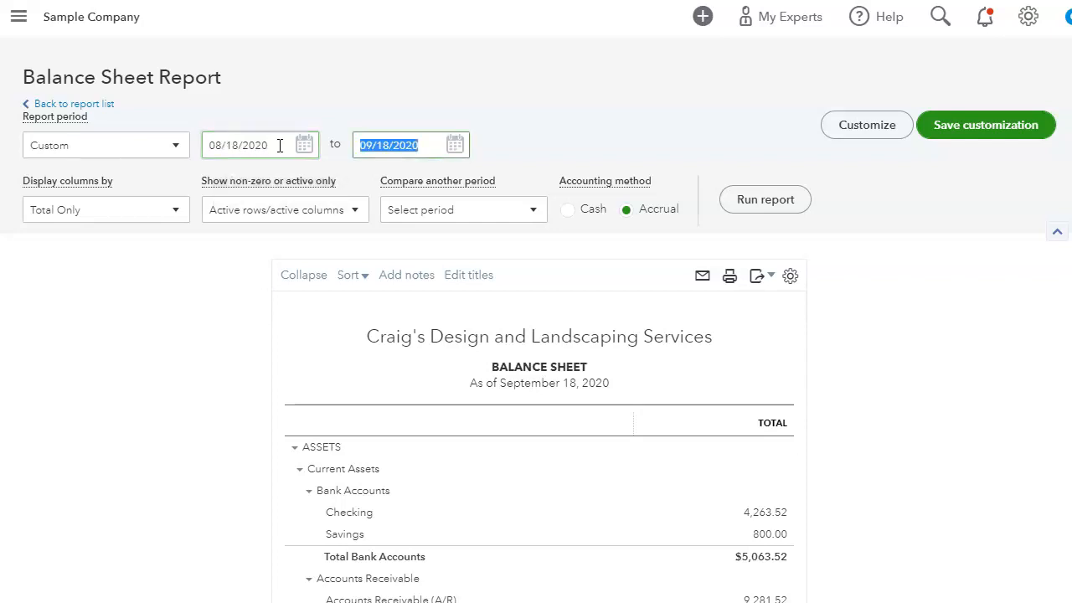
click(793, 201)
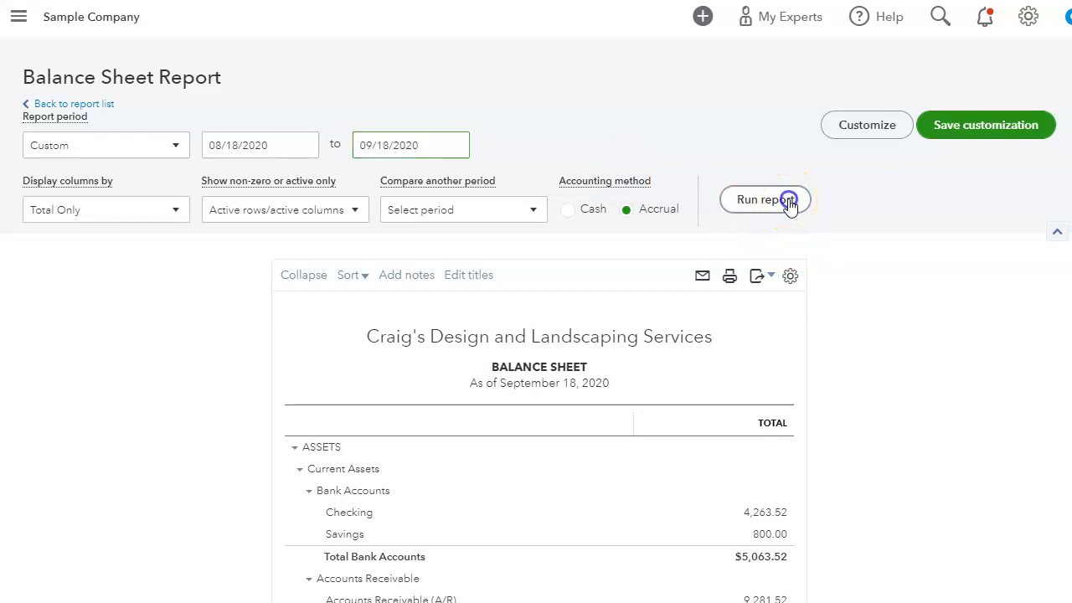
Open the transactions behind the Checking balance on the Balance Sheet
scroll(933, 354, down, 3)
click(766, 303)
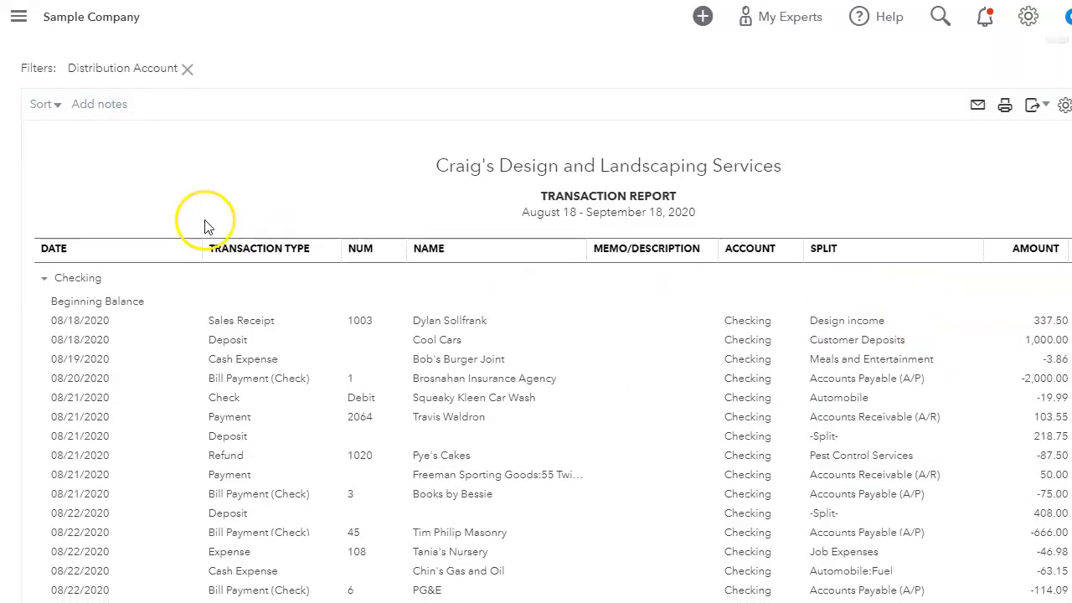
Group the Checking account's Transaction Report by Name and rerun it
scroll(203, 223, up, 3)
click(137, 210)
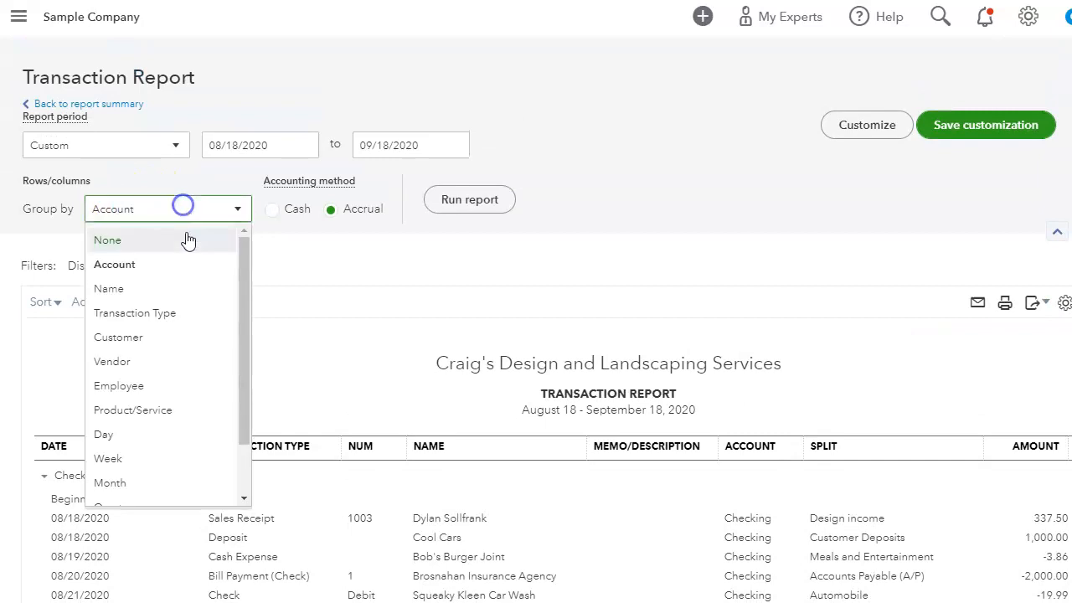
click(137, 289)
click(454, 204)
Examine the Cool Cars deposits in the grouped Checking transactions, including their dates, split accounts and amounts
scroll(873, 434, down, 3)
scroll(855, 447, down, 3)
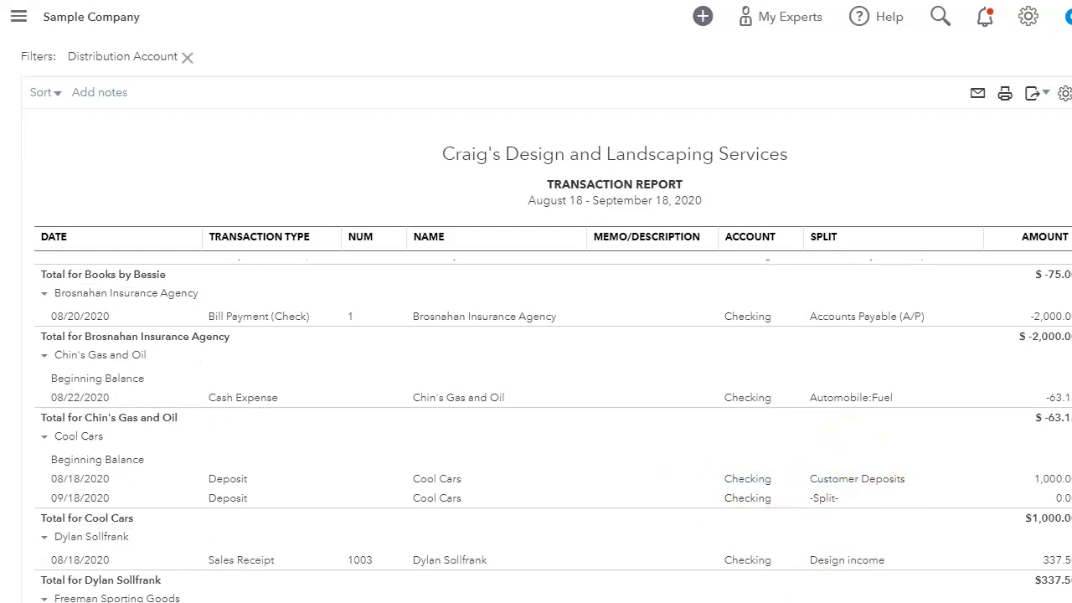
scroll(536, 327, right, 2)
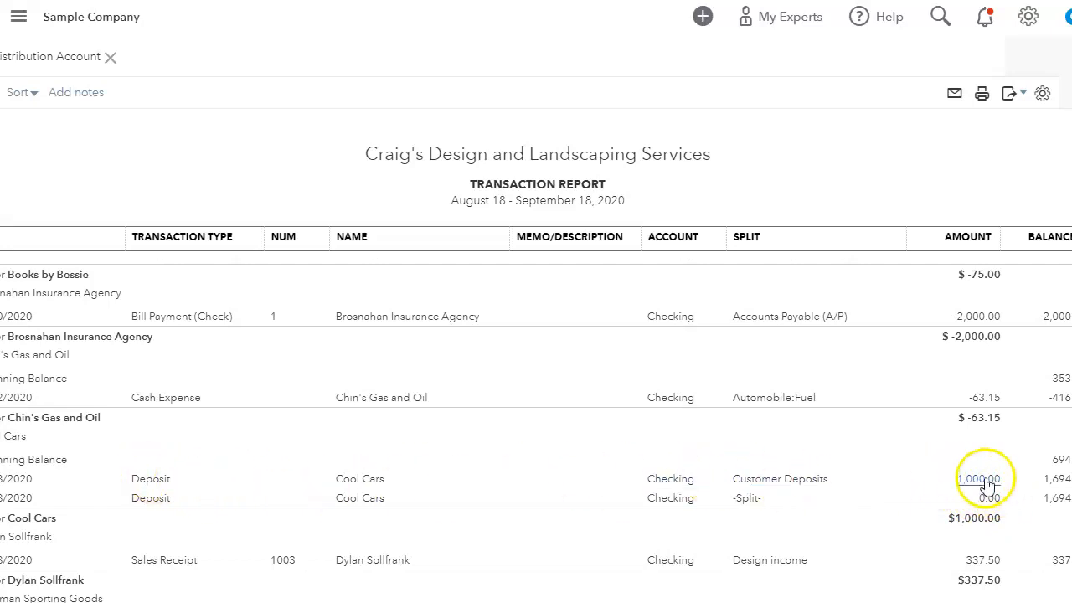
drag(653, 601, 582, 602)
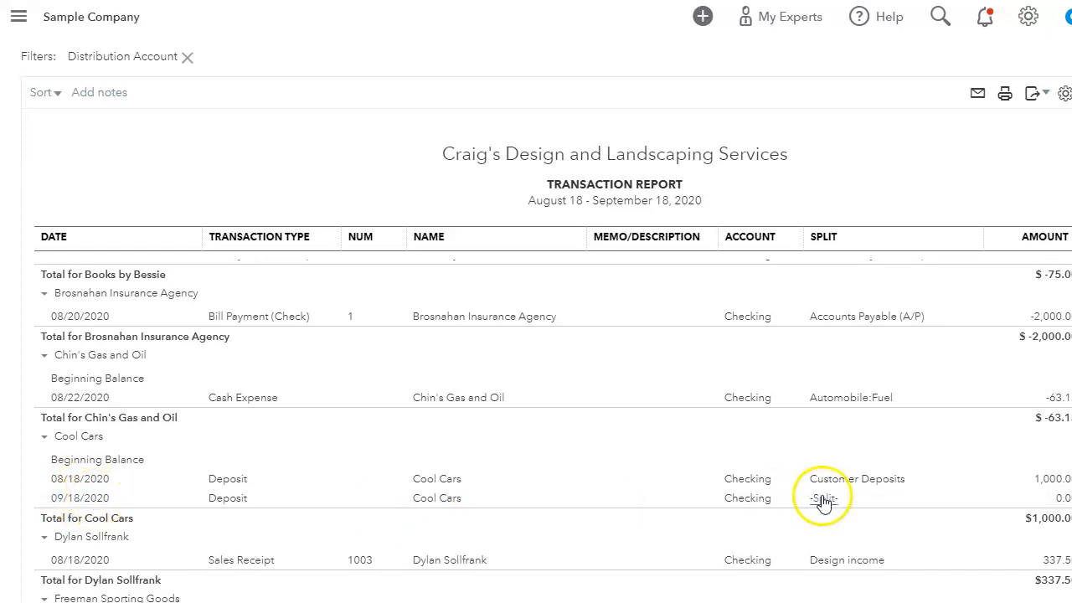
scroll(753, 528, down, 1)
scroll(753, 527, down, 2)
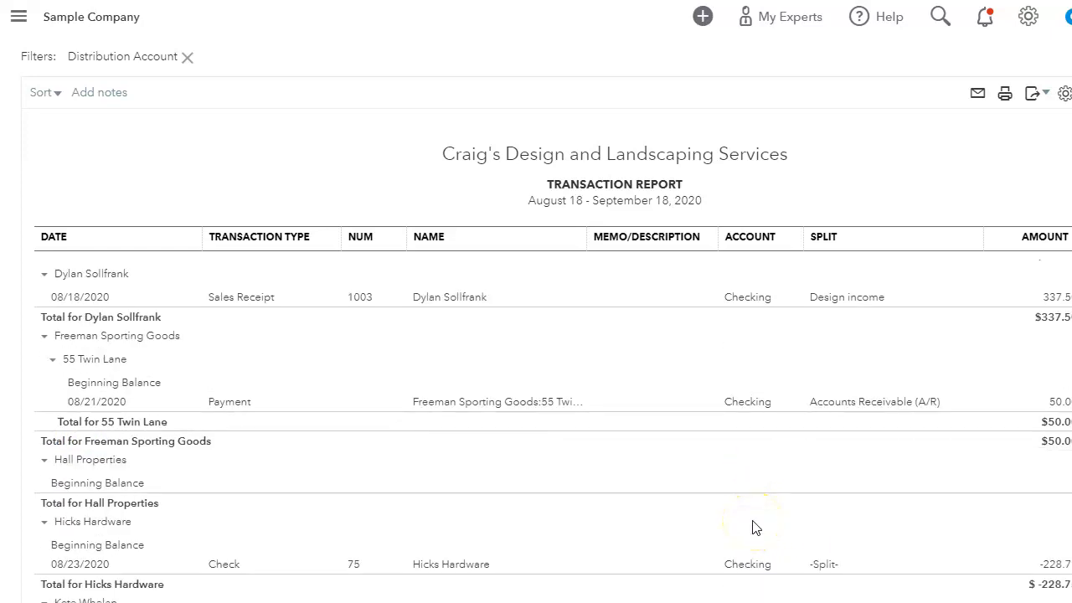
scroll(753, 528, down, 15)
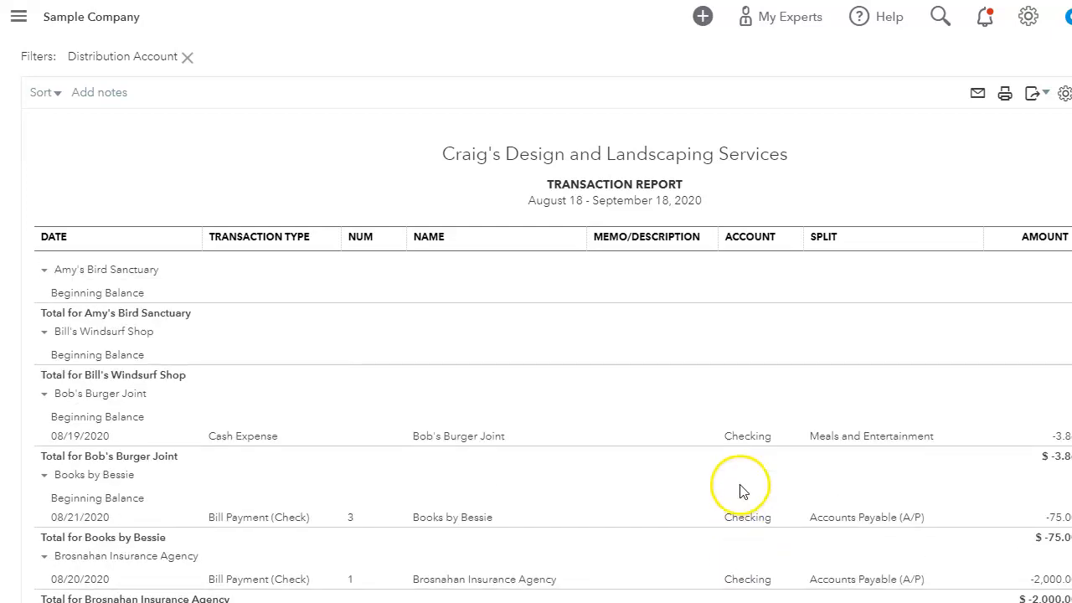
scroll(740, 492, up, 3)
Return to the Balance Sheet and open the transactions behind the Customer Deposits balance under Other Current Liabilities
click(89, 104)
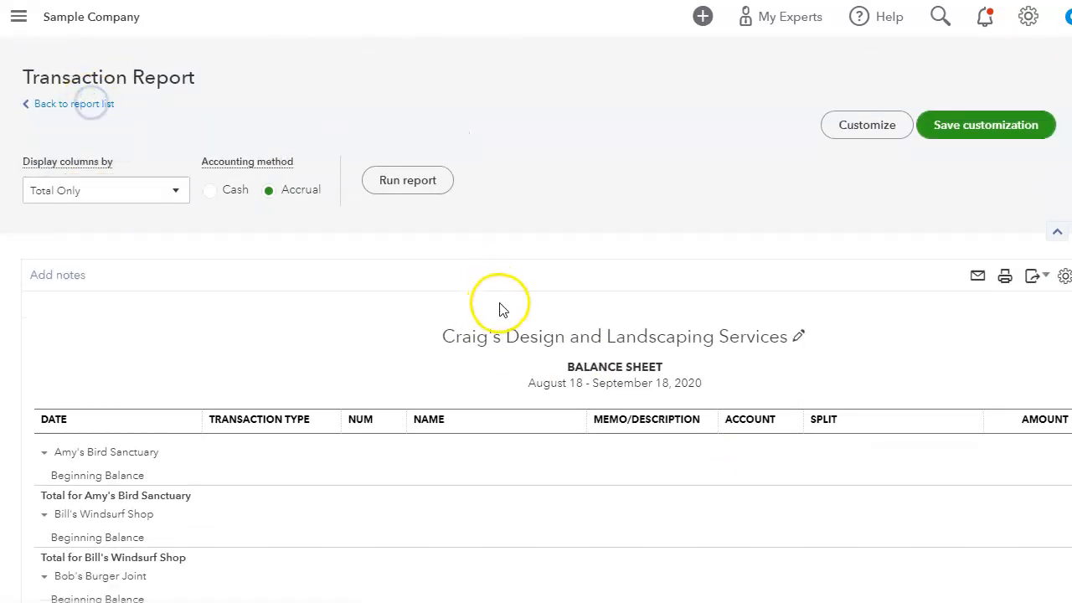
scroll(521, 368, down, 3)
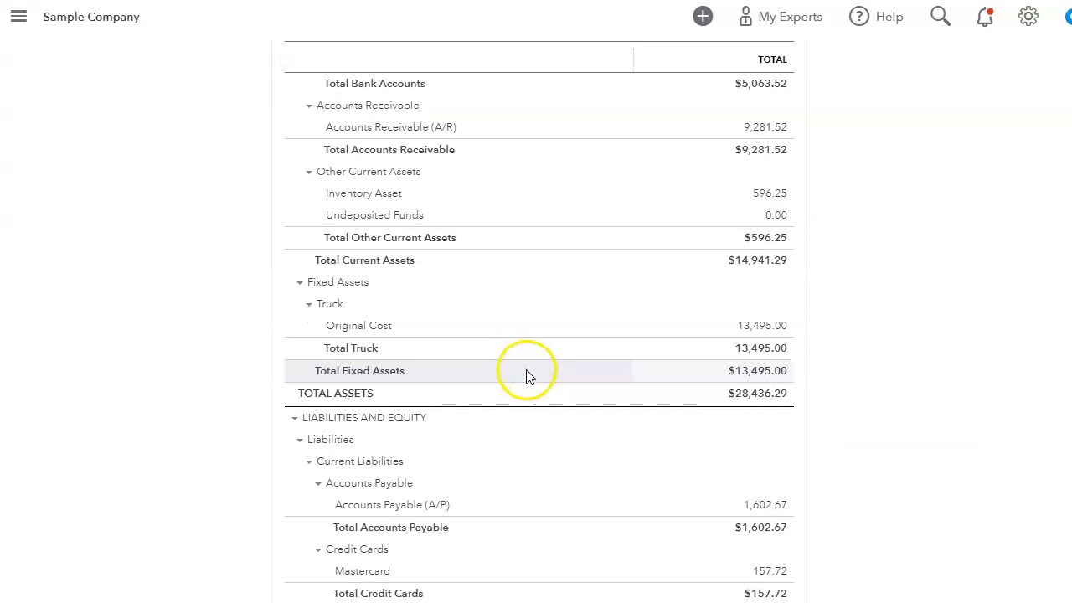
scroll(555, 419, down, 3)
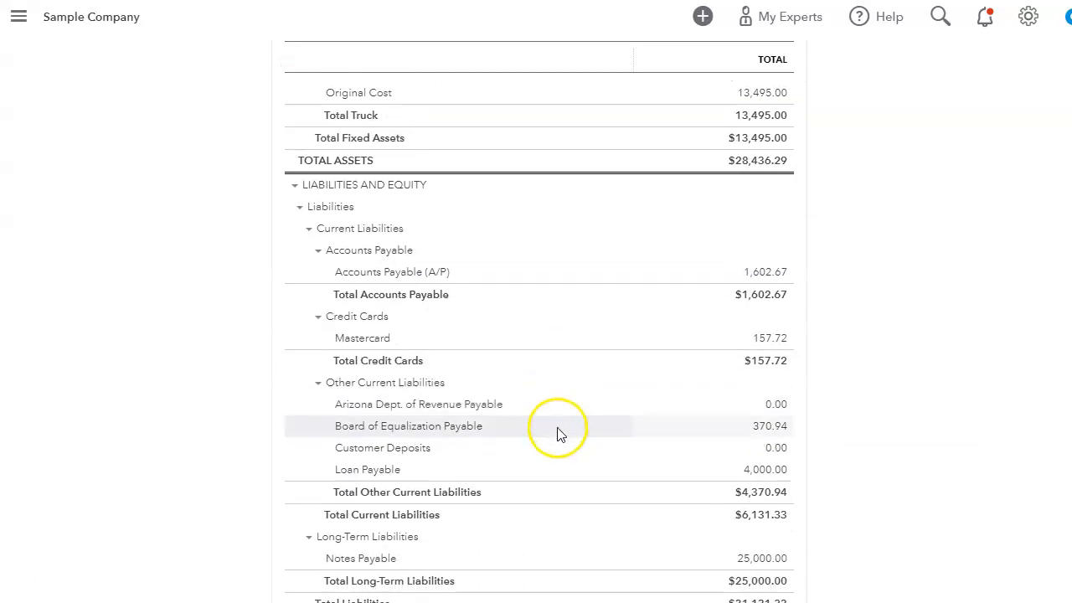
click(775, 448)
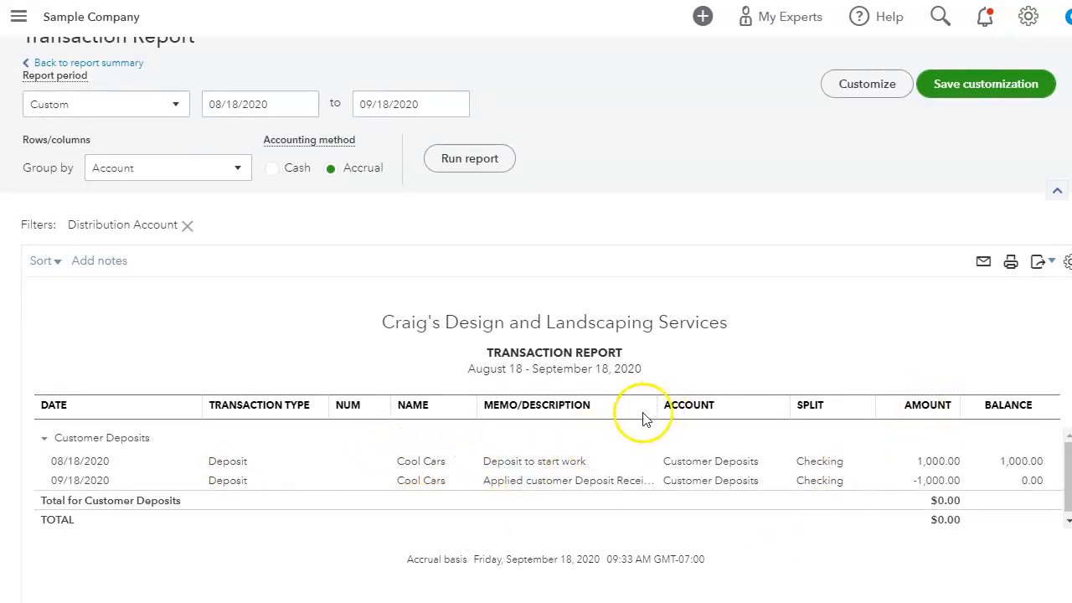
Widen the Memo/Description column of the Customer Deposits Transaction Report and review the two Cool Cars deposit entries
click(510, 472)
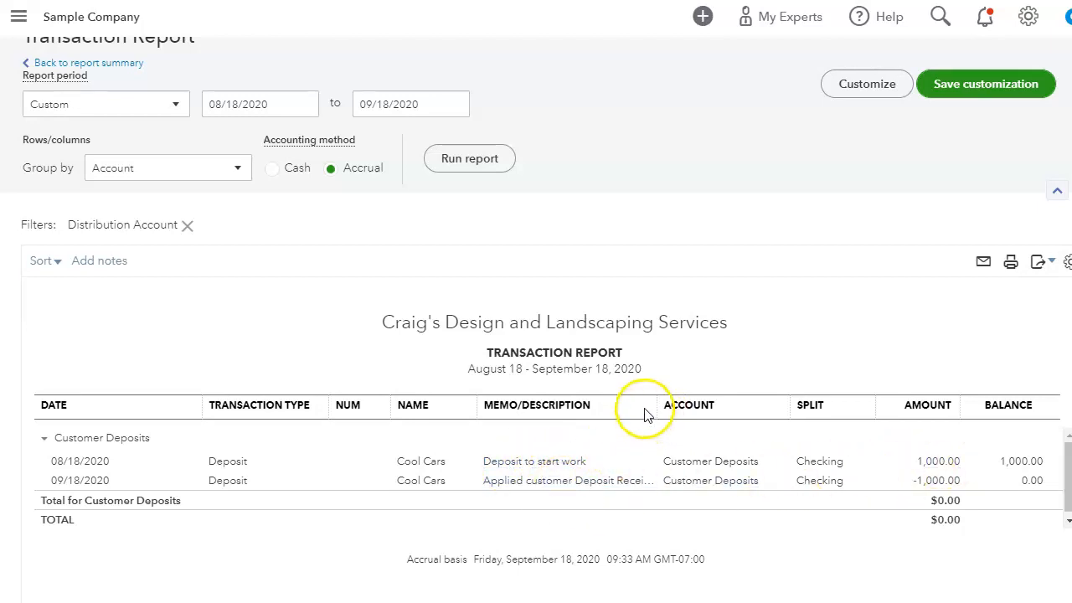
drag(650, 405, 711, 404)
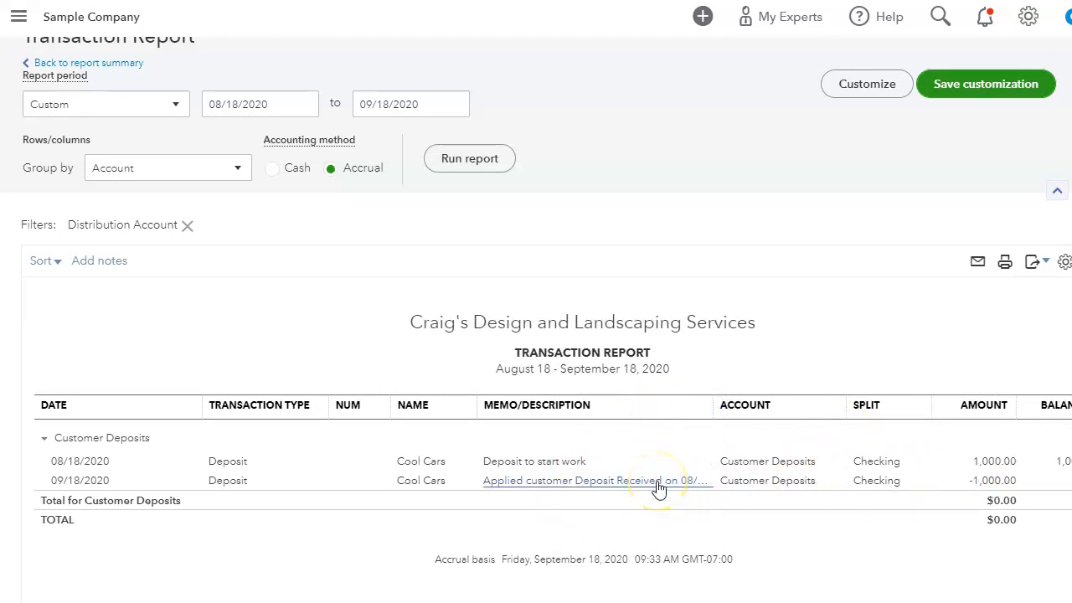
scroll(740, 597, right, 2)
drag(740, 598, 620, 597)
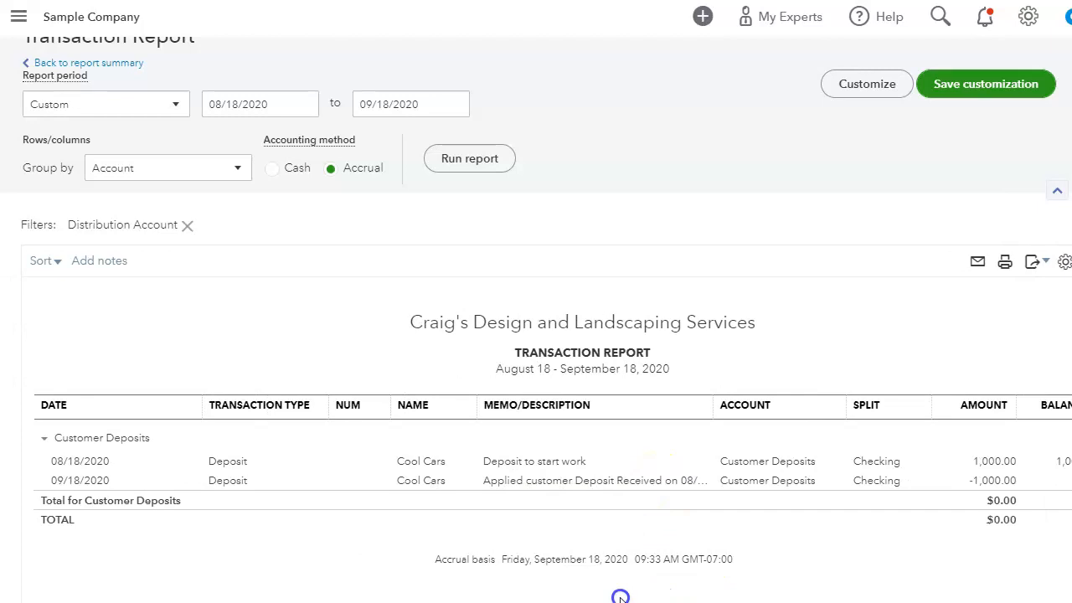